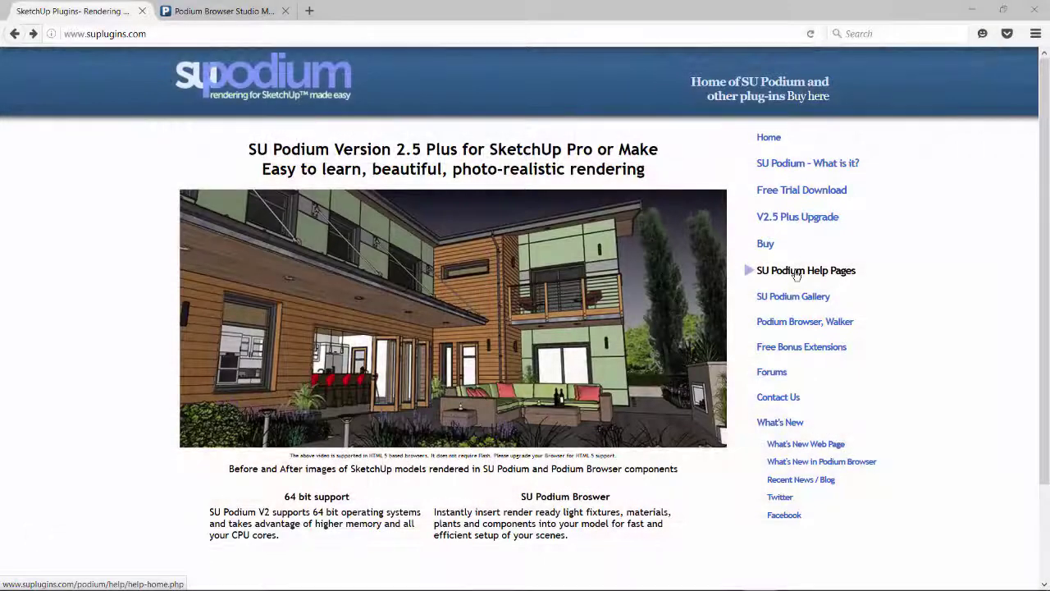
# - Open the SU Podium help pages and go to the sample and test models page
pyautogui.click(796, 271)
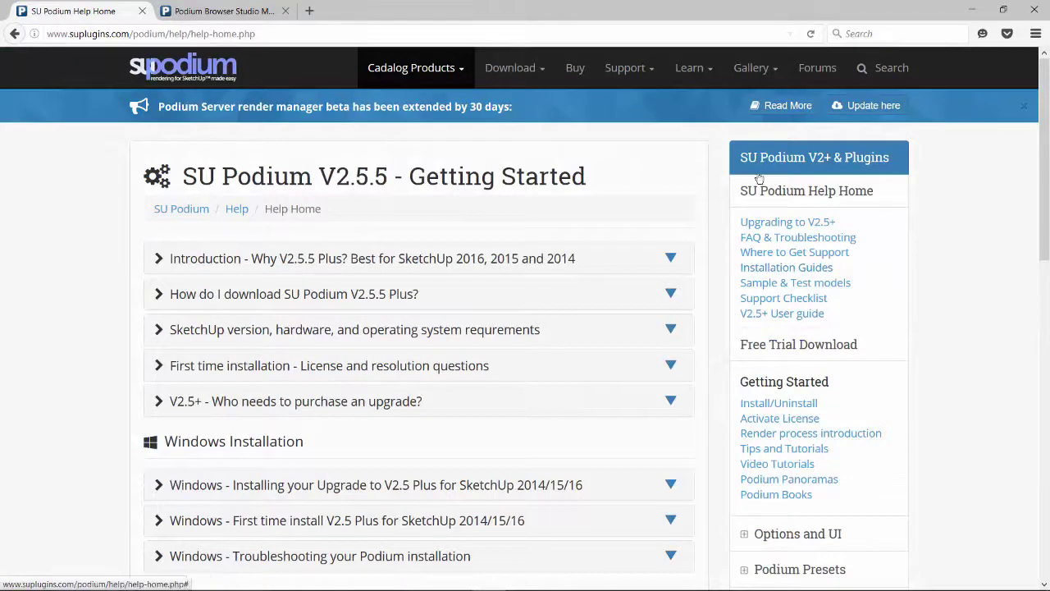
pyautogui.click(823, 284)
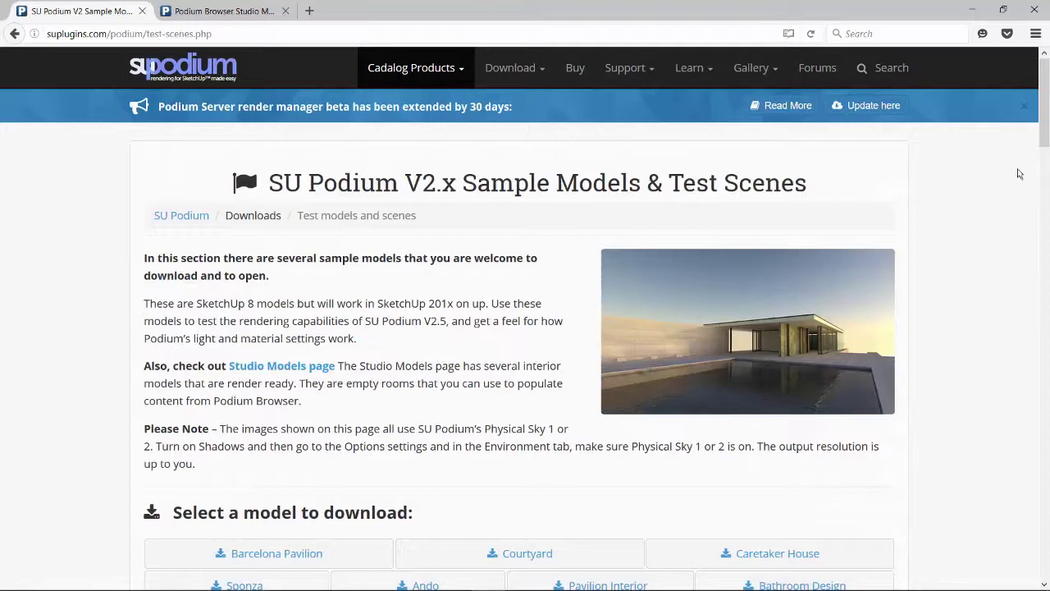
pyautogui.scroll(-2, 589, 236)
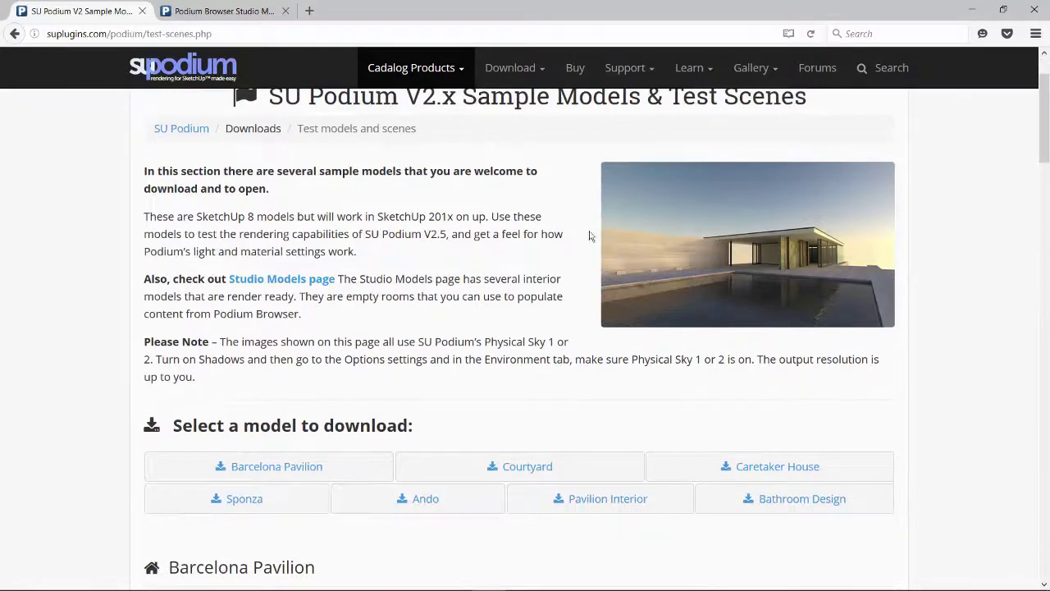
# - Go to the Studio Models page and download the Studio Scene Kitchen 2 model
pyautogui.click(287, 280)
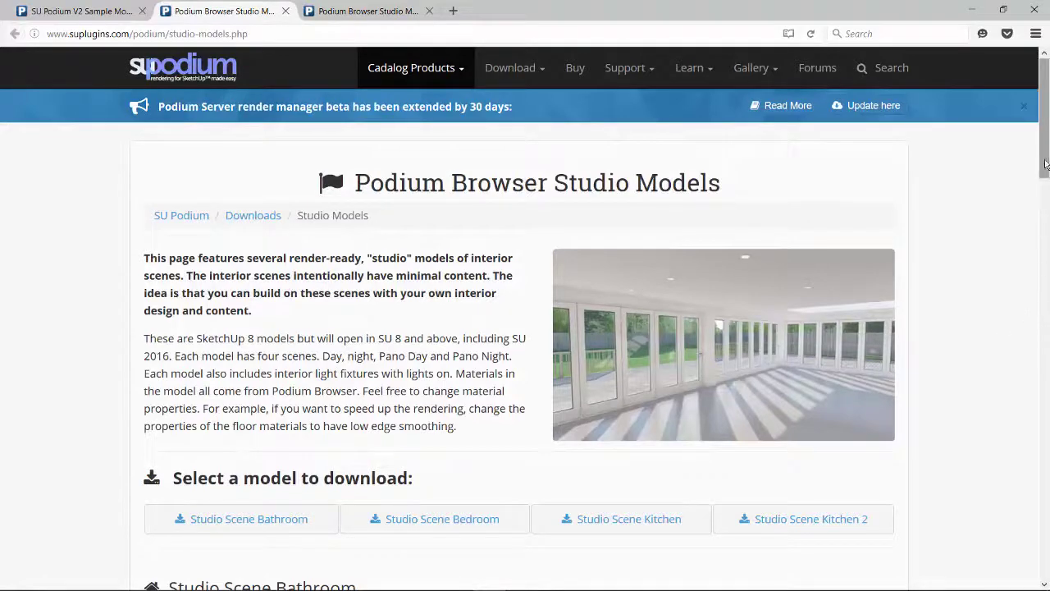
pyautogui.scroll(-1, 1042, 205)
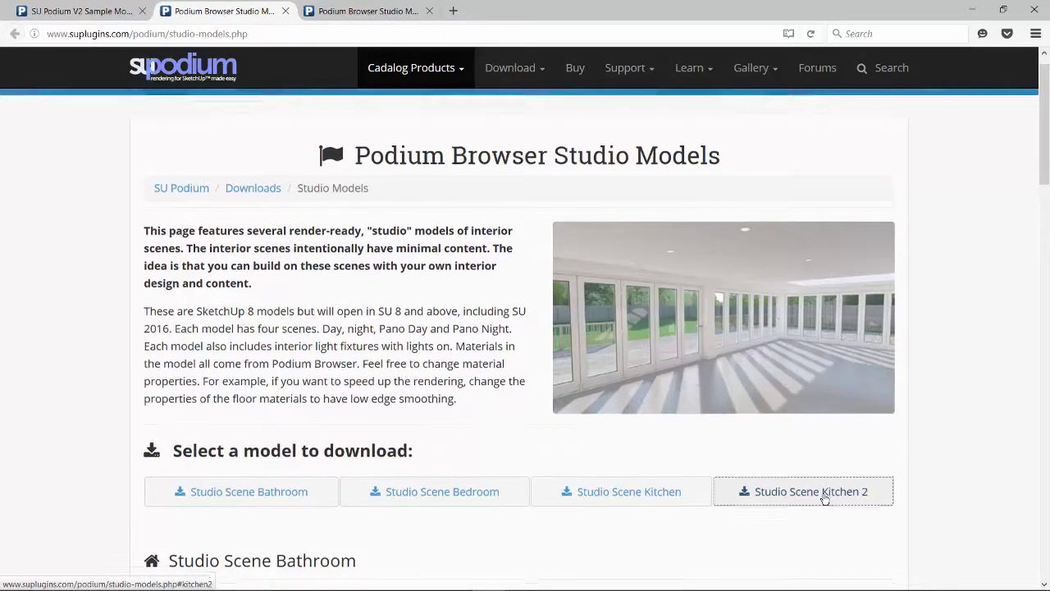
pyautogui.click(824, 496)
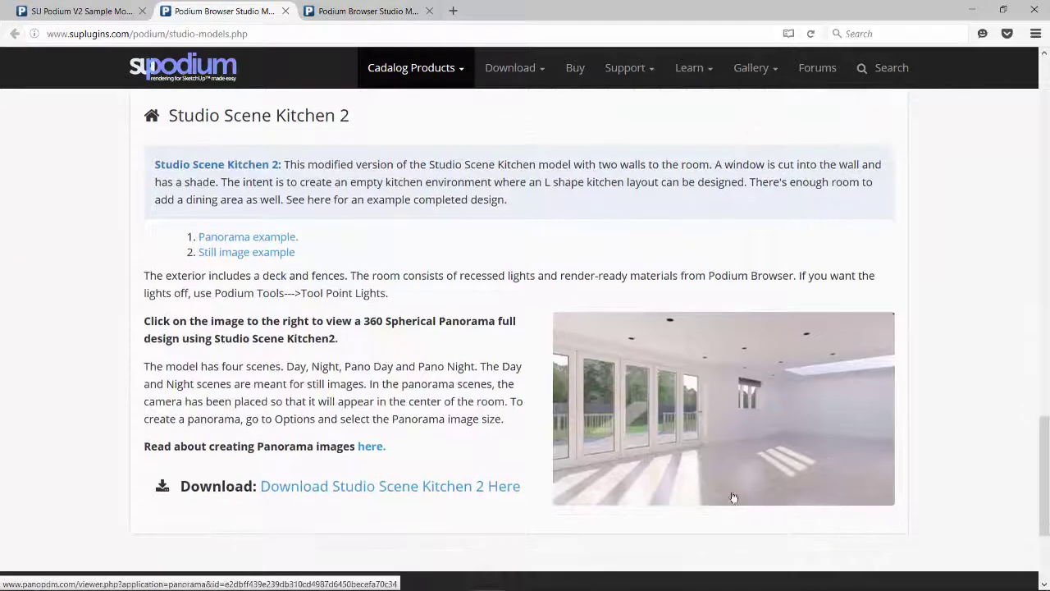
pyautogui.click(369, 489)
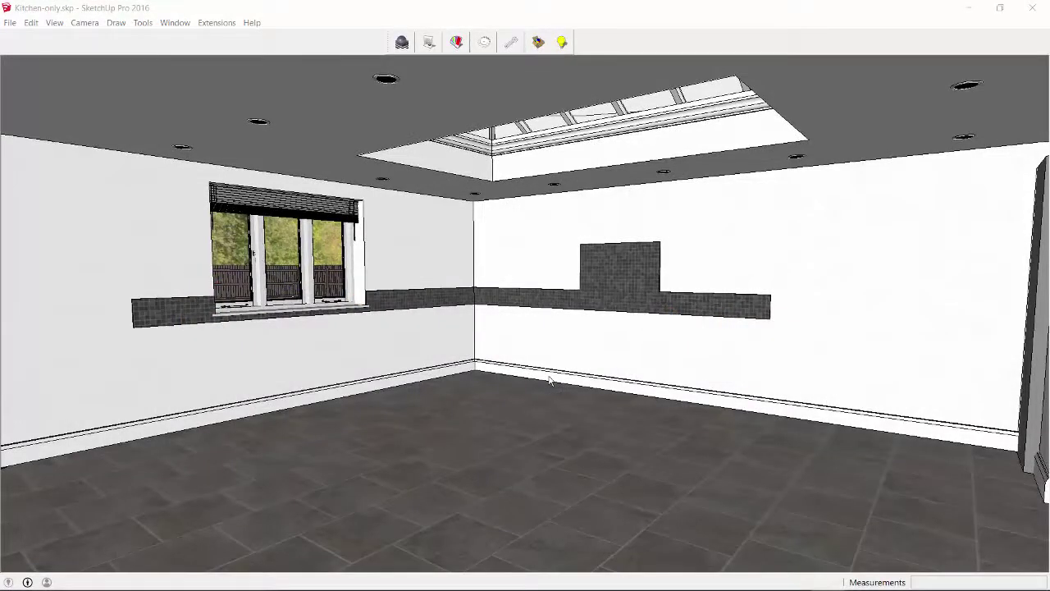
# - Open Podium Browser in SketchUp and look through the wall tile materials
pyautogui.click(538, 47)
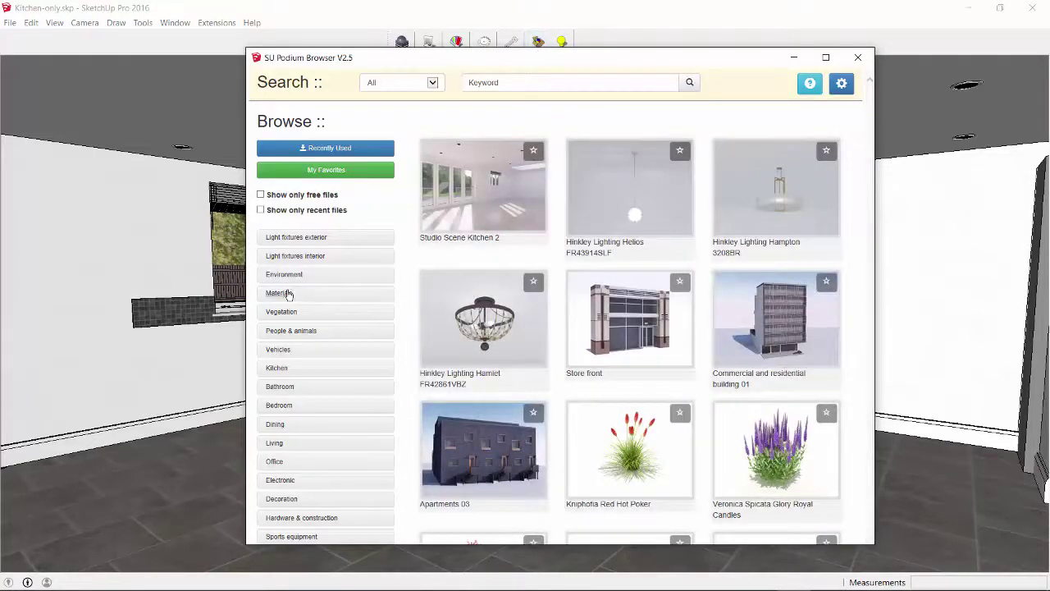
pyautogui.click(288, 294)
pyautogui.scroll(-3, 291, 328)
pyautogui.click(293, 364)
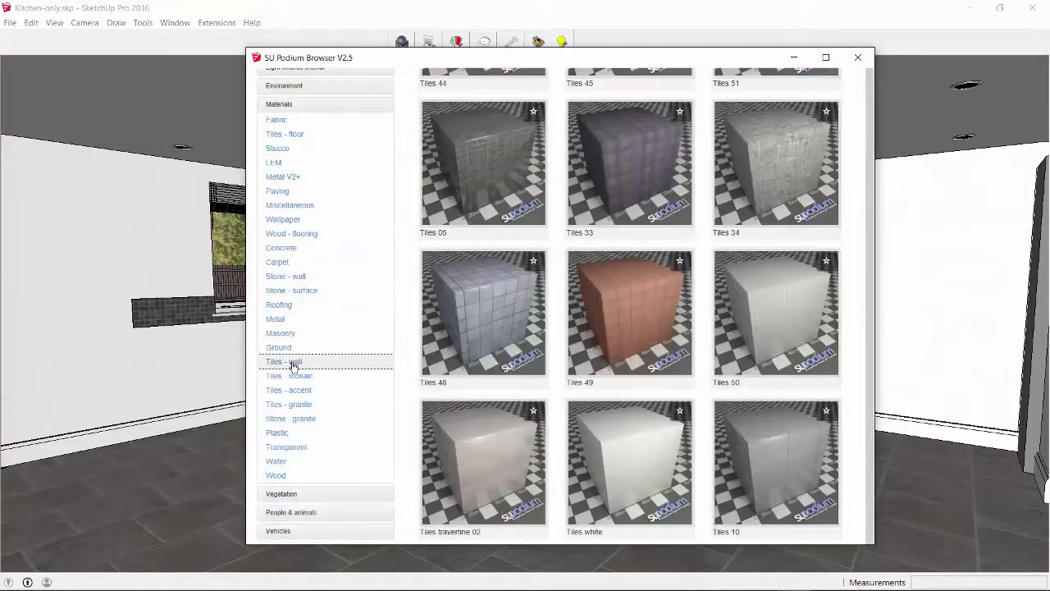
pyautogui.click(323, 102)
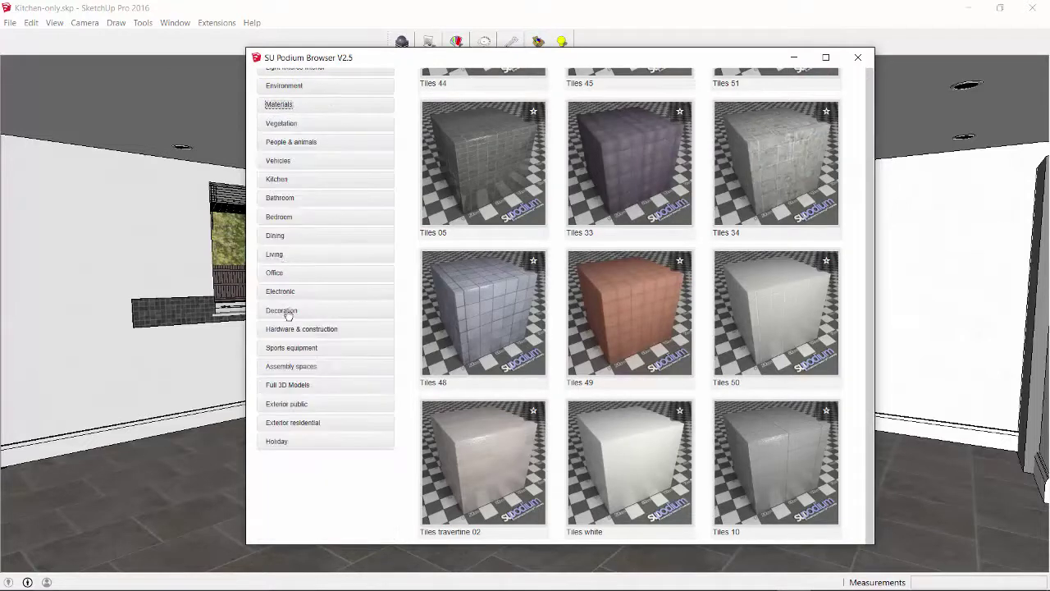
# - Look through all four pages of kitchen cabinets, plus the refrigerators, in the Kitchen category
pyautogui.click(280, 182)
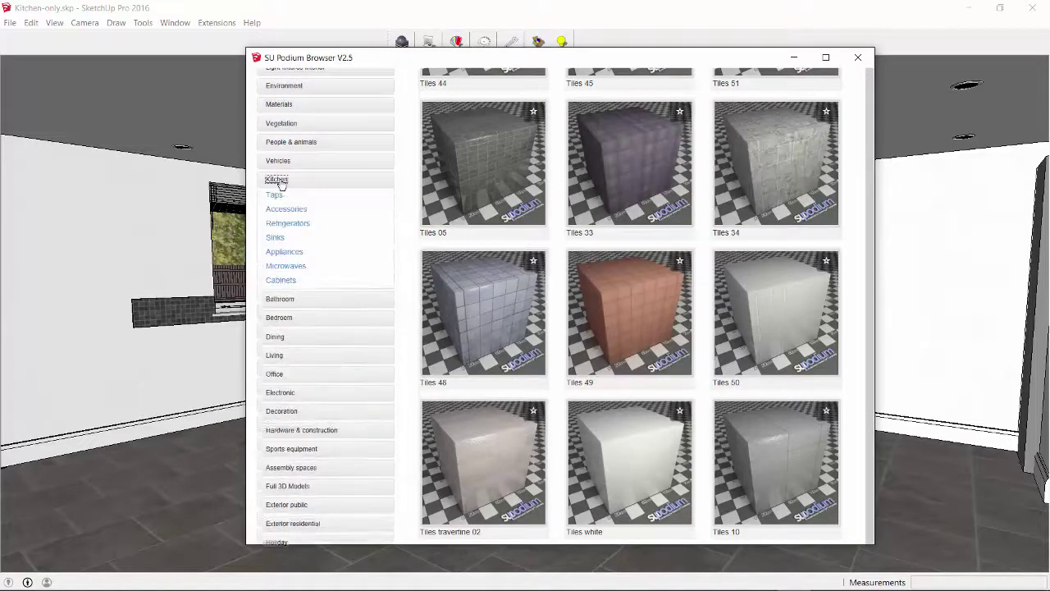
pyautogui.click(289, 280)
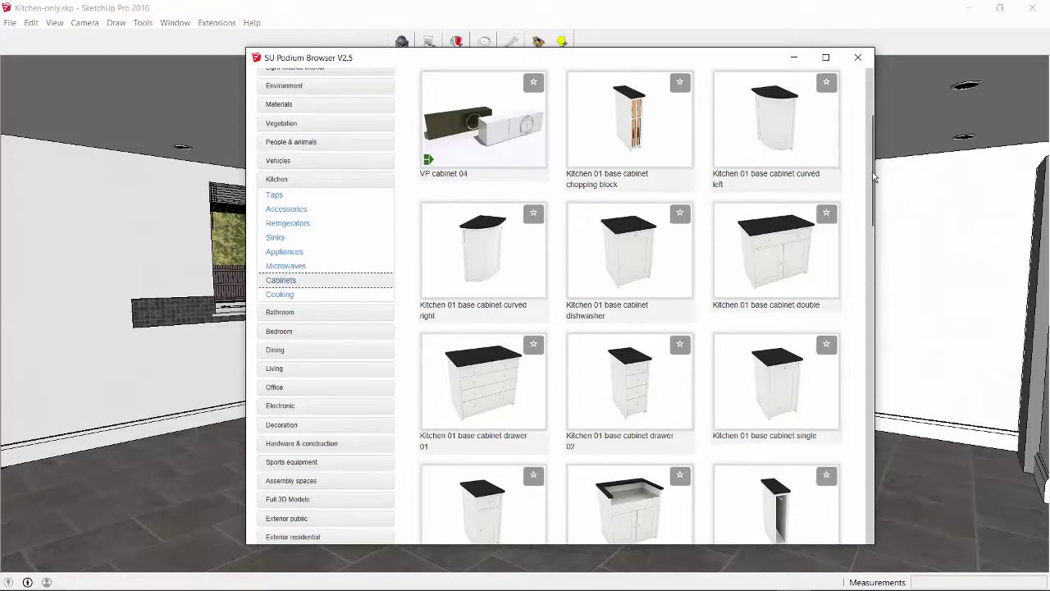
pyautogui.moveTo(874, 176); pyautogui.dragTo(856, 115)
pyautogui.click(810, 123)
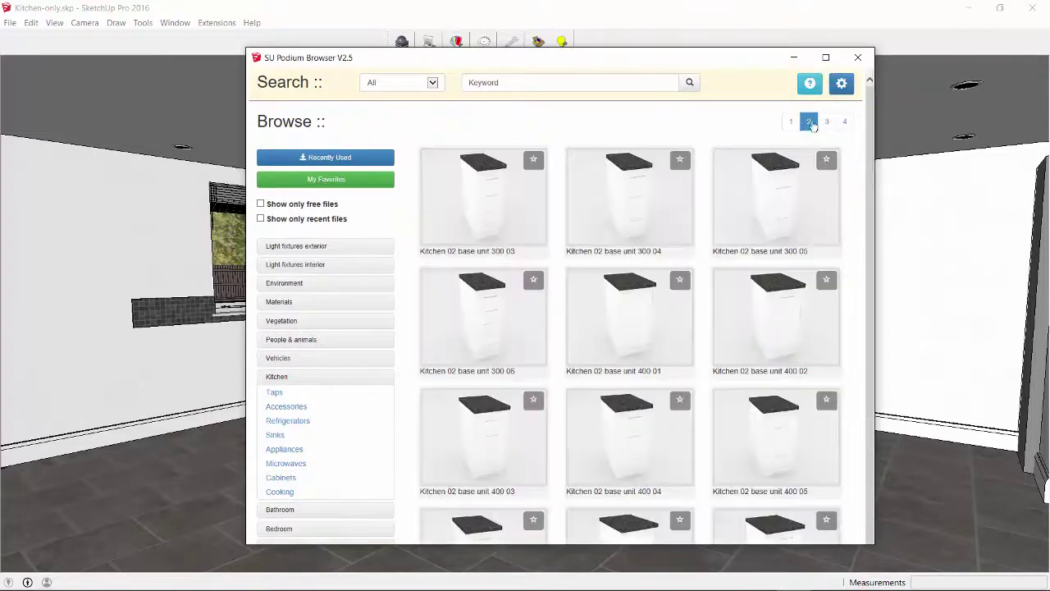
pyautogui.click(829, 122)
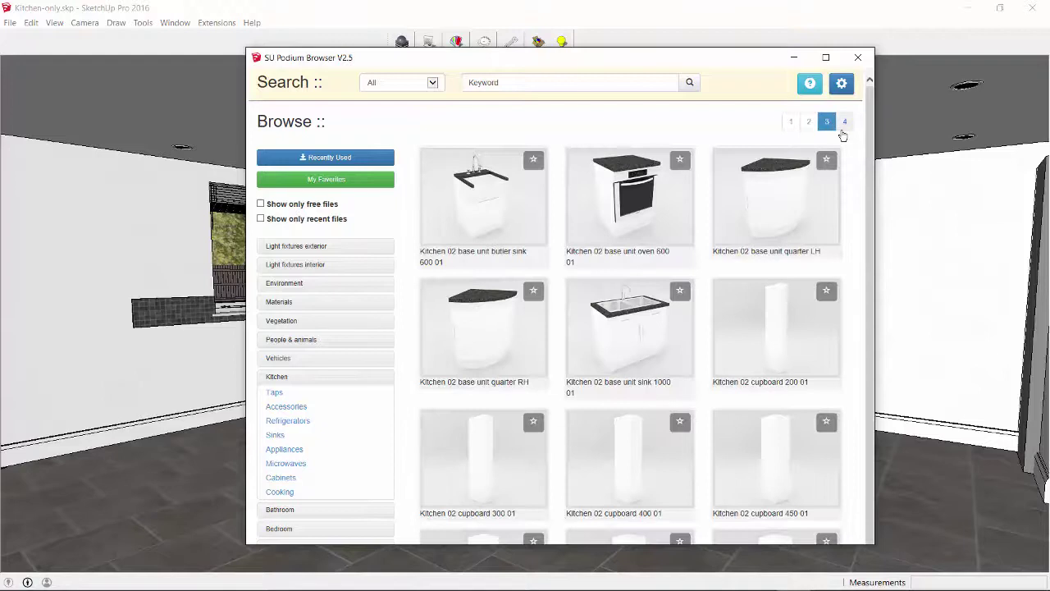
pyautogui.click(846, 122)
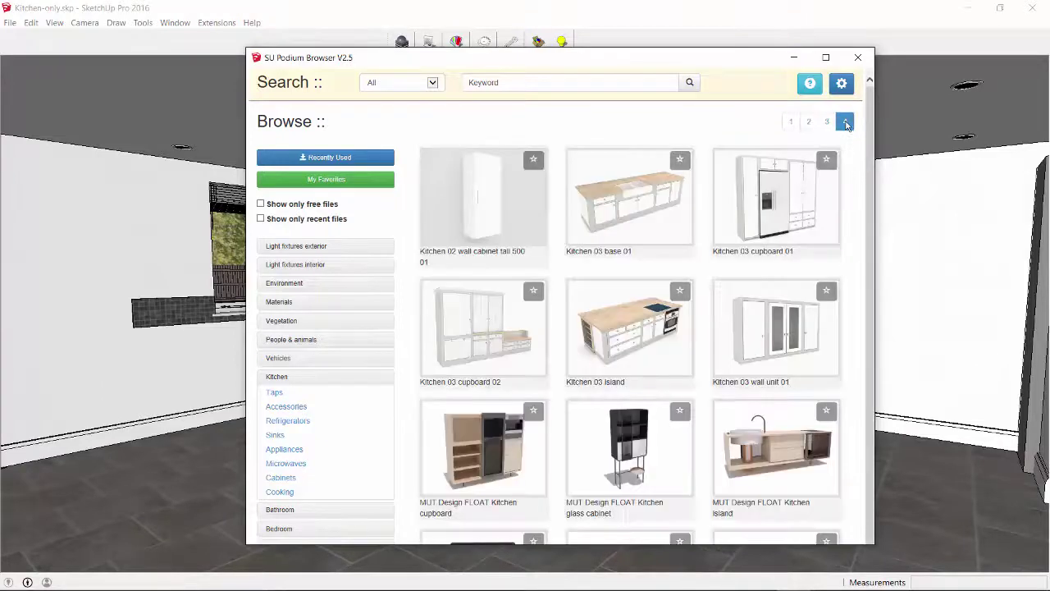
pyautogui.click(324, 421)
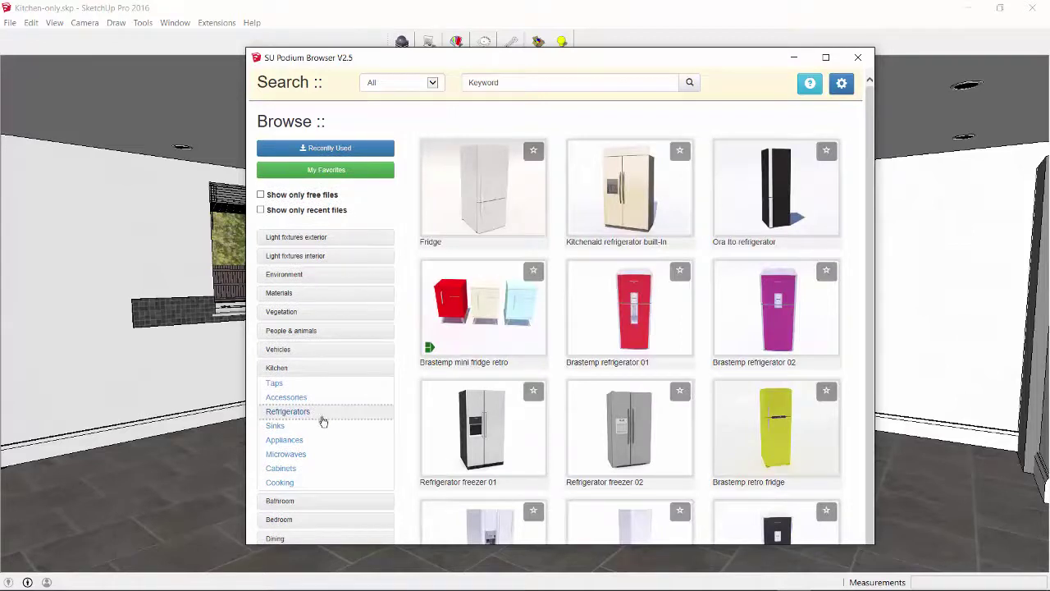
# - Look through the 3D Plants in the Vegetation category, including its last two pages
pyautogui.click(305, 367)
pyautogui.click(286, 316)
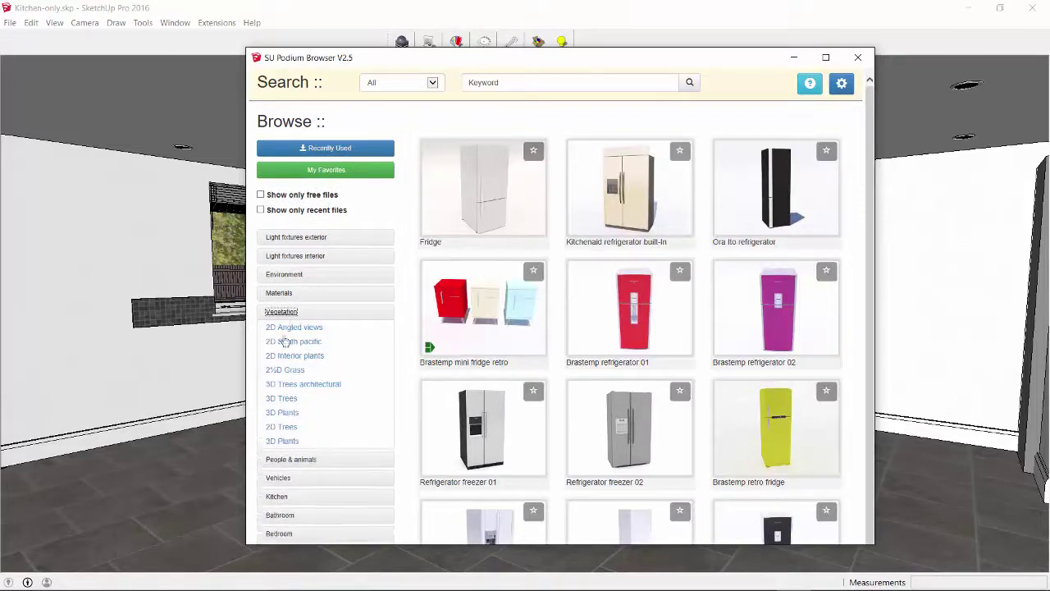
pyautogui.click(283, 412)
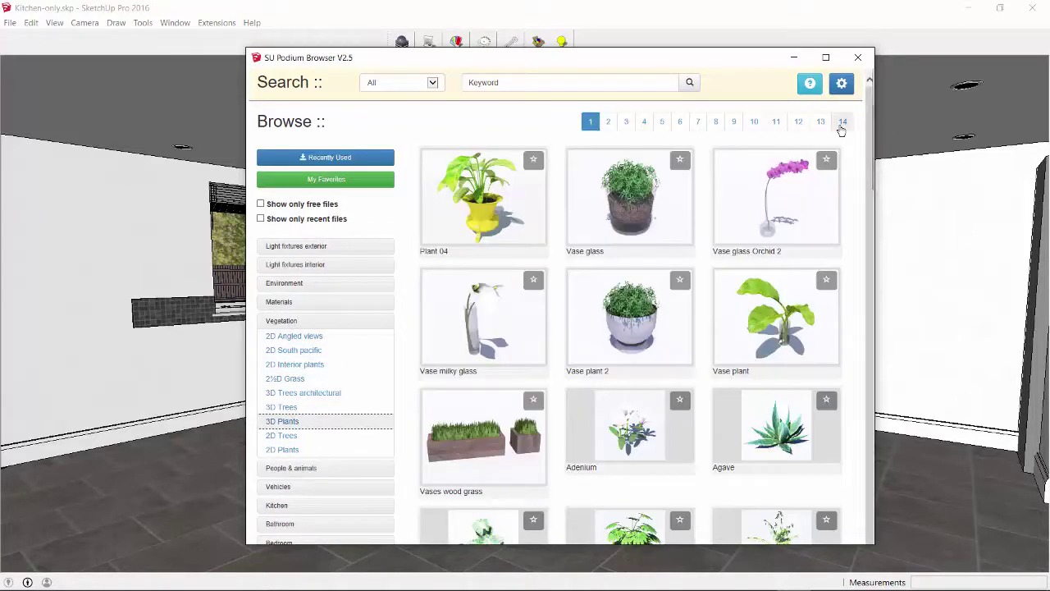
pyautogui.click(841, 127)
pyautogui.click(821, 125)
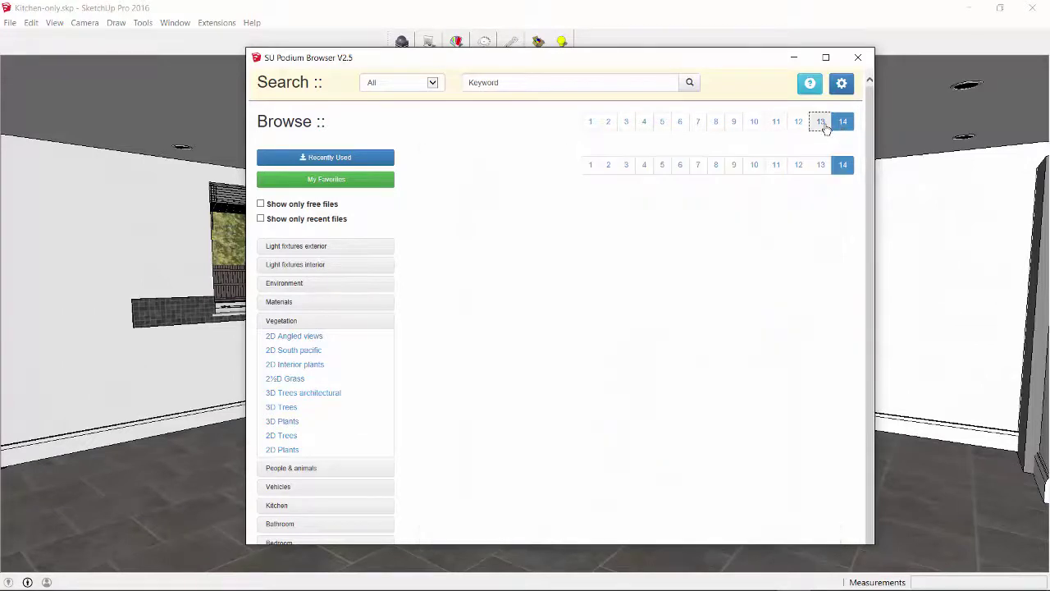
pyautogui.moveTo(874, 176); pyautogui.dragTo(869, 253)
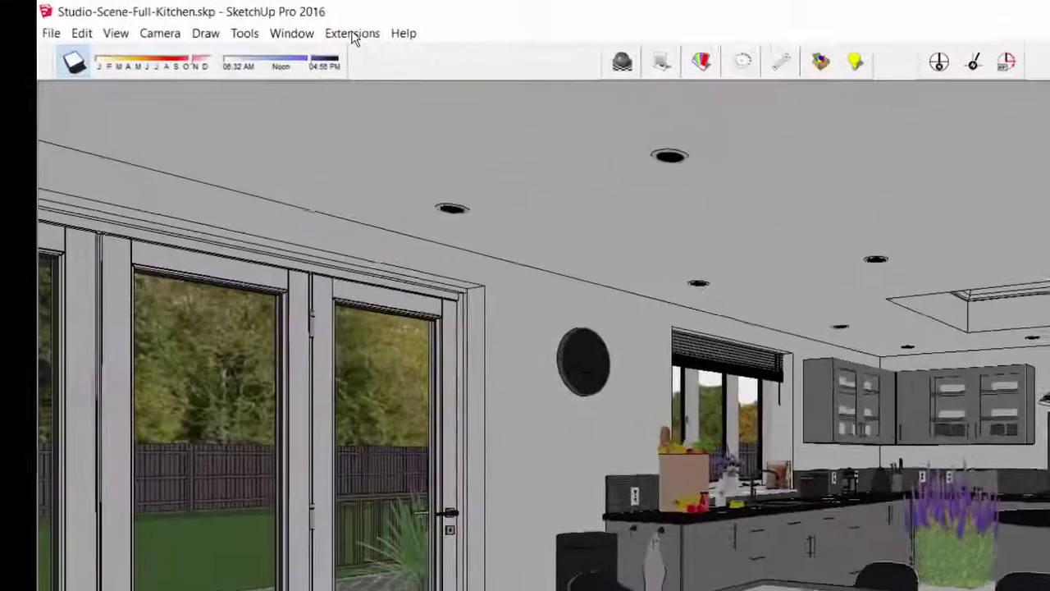
# - Reset the camera tilt of the full kitchen scene with SU Podium's Reset Tilt tool
pyautogui.click(217, 22)
pyautogui.moveTo(385, 259)
pyautogui.moveTo(681, 354)
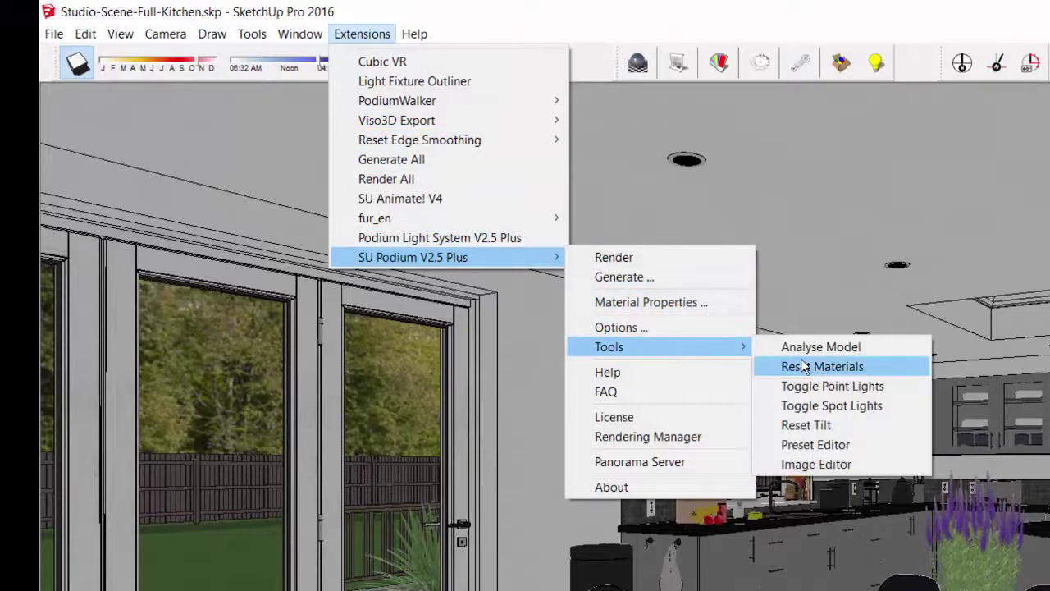
pyautogui.click(806, 425)
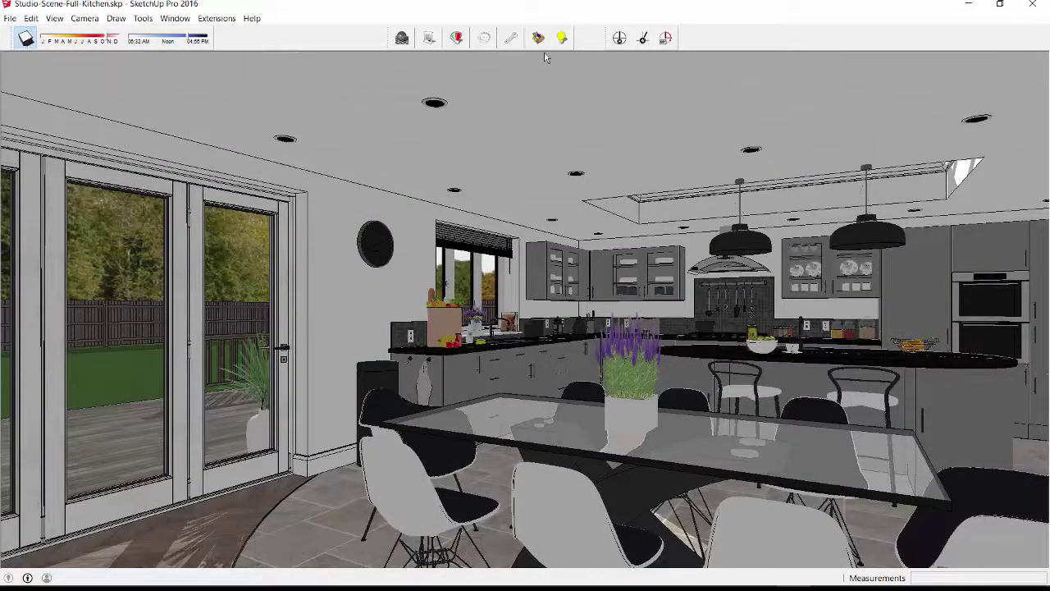
# - Try to set the solar north direction from a point on the floor beside the patio doors
pyautogui.click(645, 39)
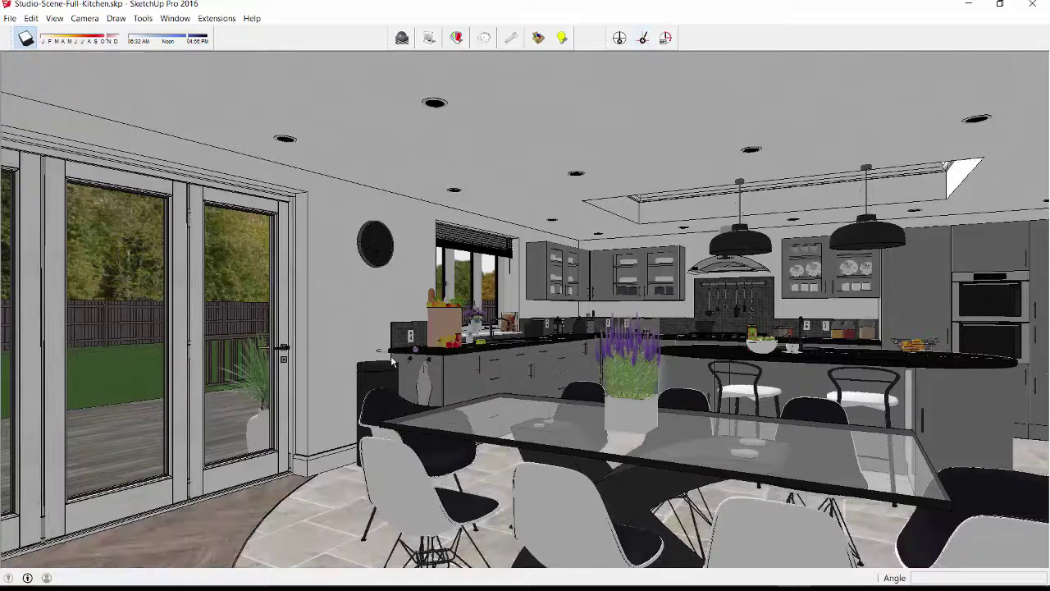
pyautogui.click(282, 516)
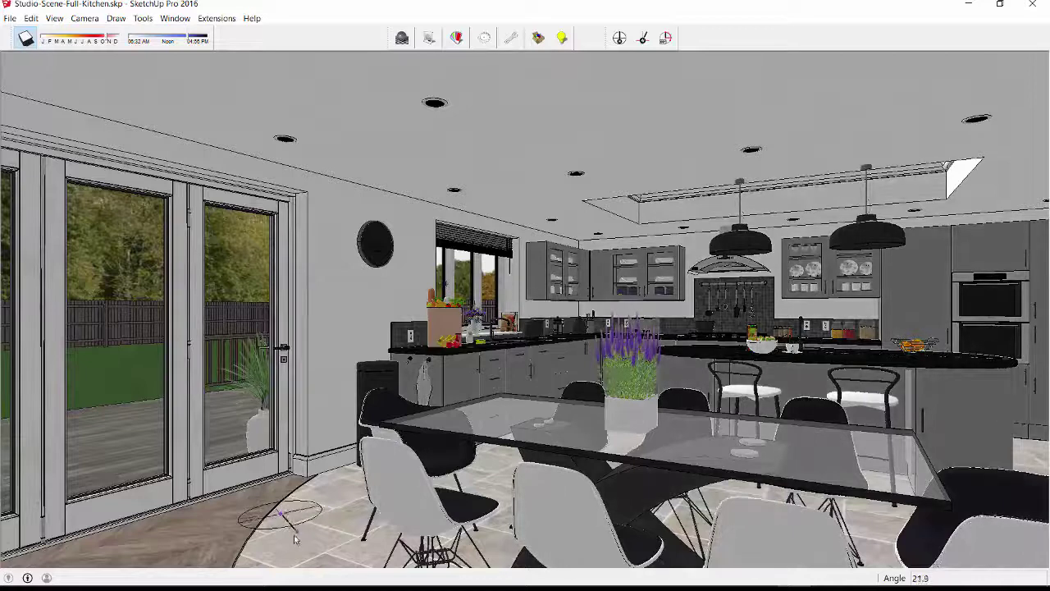
pyautogui.click(308, 530)
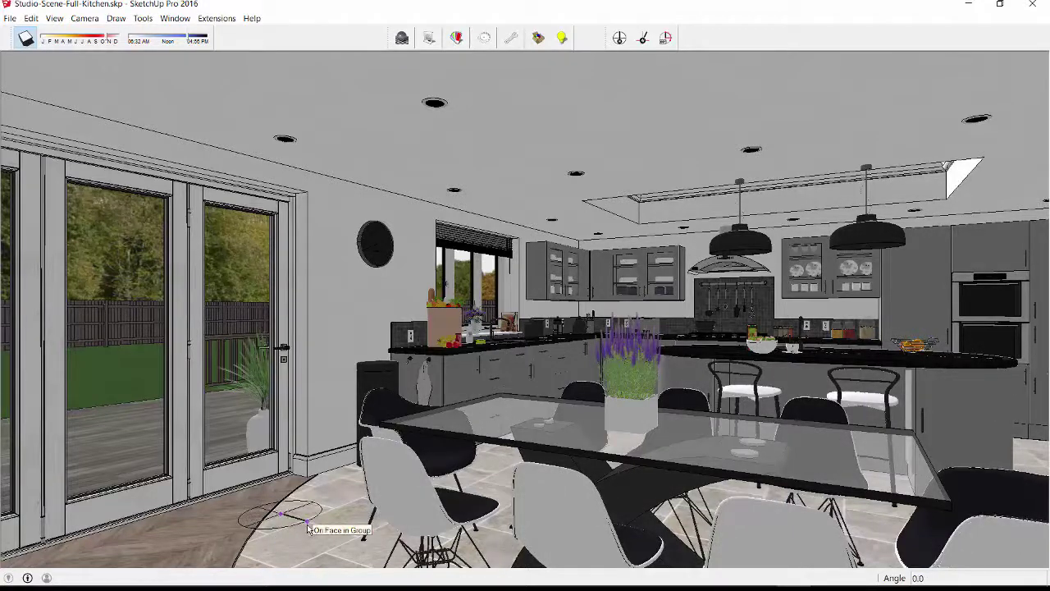
pyautogui.press('space')
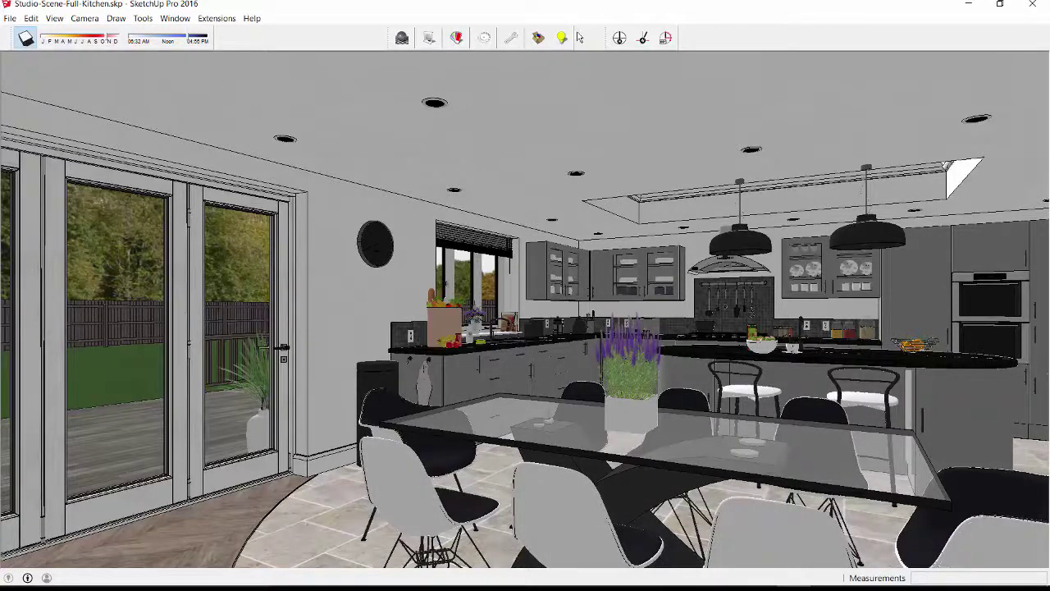
# - Open the SU Podium render options and choose the preset 2_interior_bright_high_2.1.pps
pyautogui.click(487, 41)
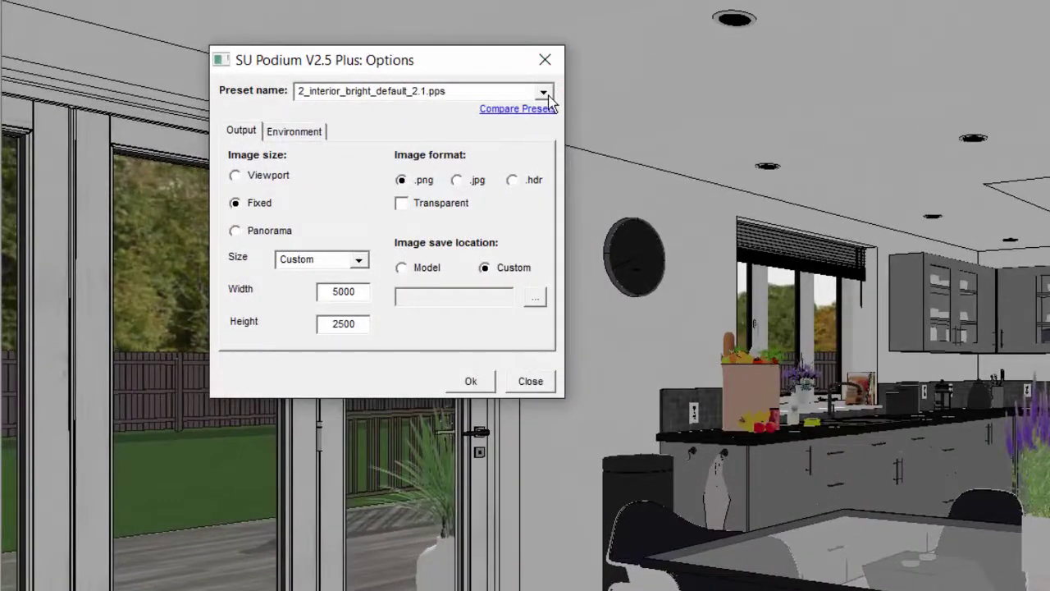
pyautogui.click(544, 92)
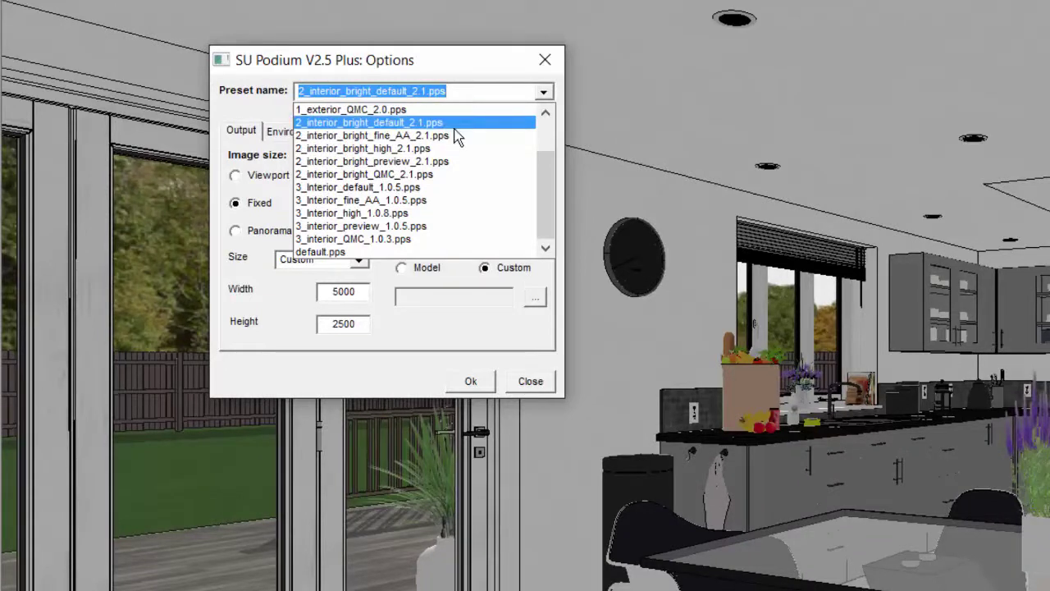
pyautogui.press('Escape')
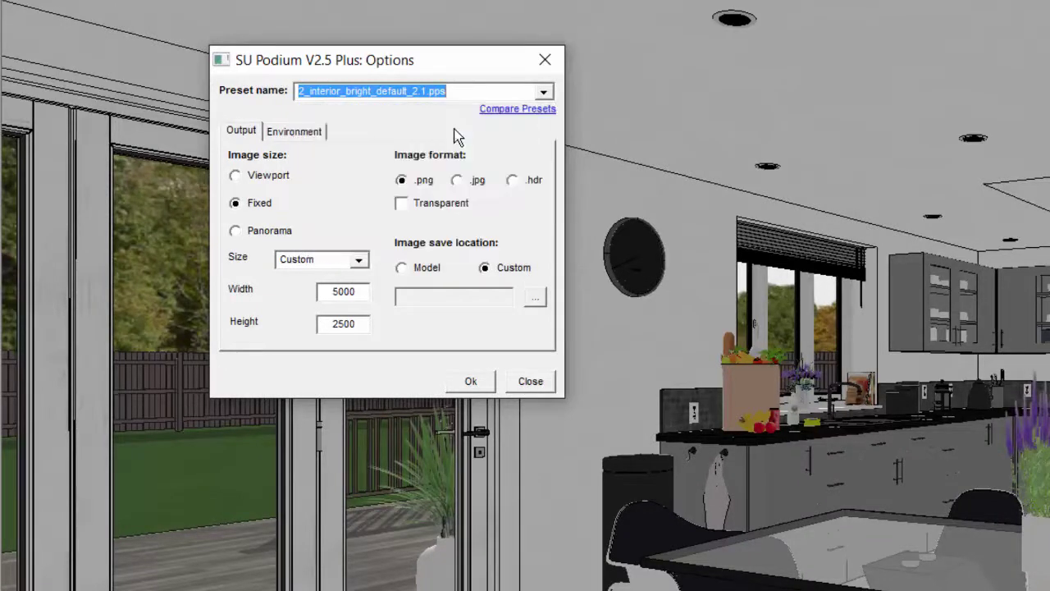
pyautogui.click(544, 91)
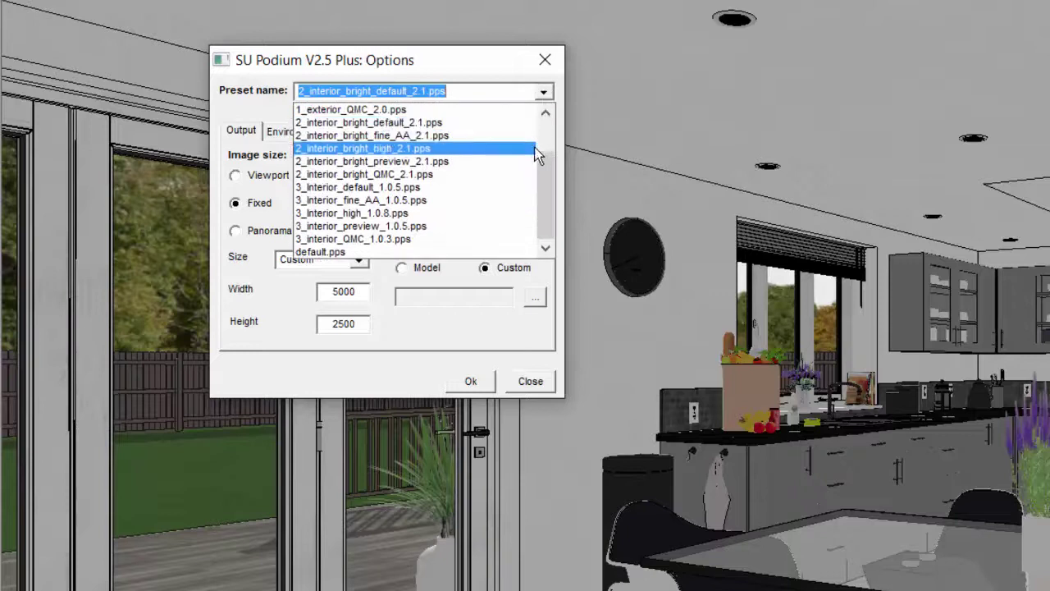
pyautogui.click(486, 150)
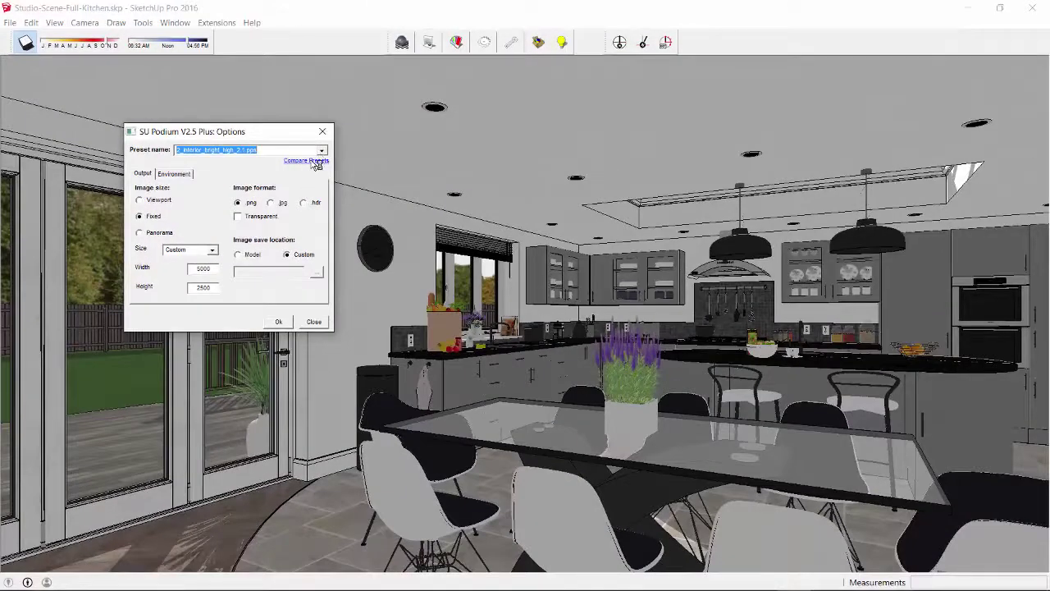
# - Compare the Interior Bright Default 2.1 and Interior Bright High 2.1 presets on the Podium Preset Comparison web page
pyautogui.click(313, 162)
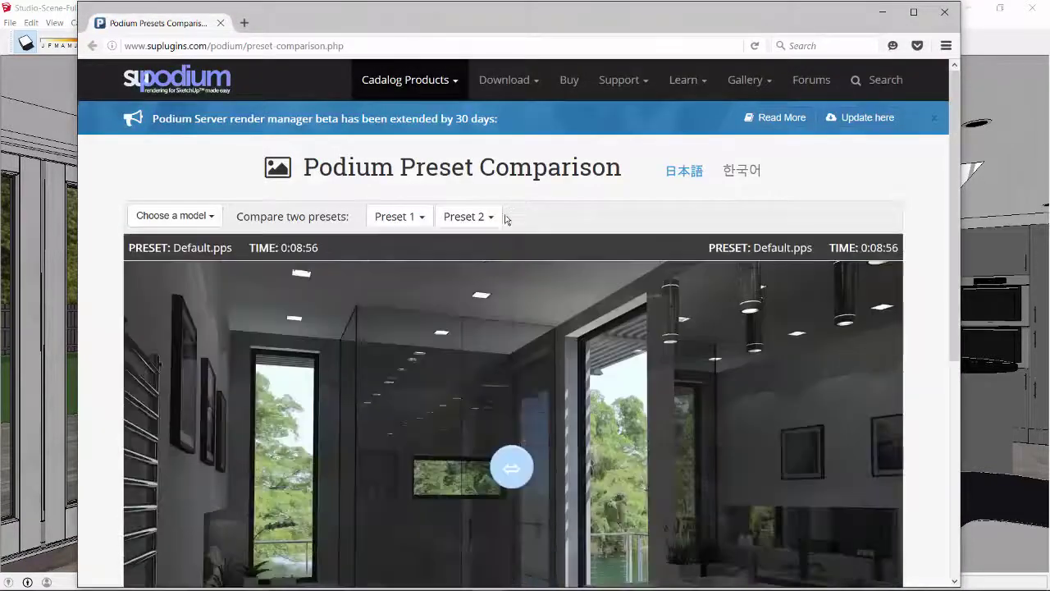
pyautogui.scroll(-2, 946, 152)
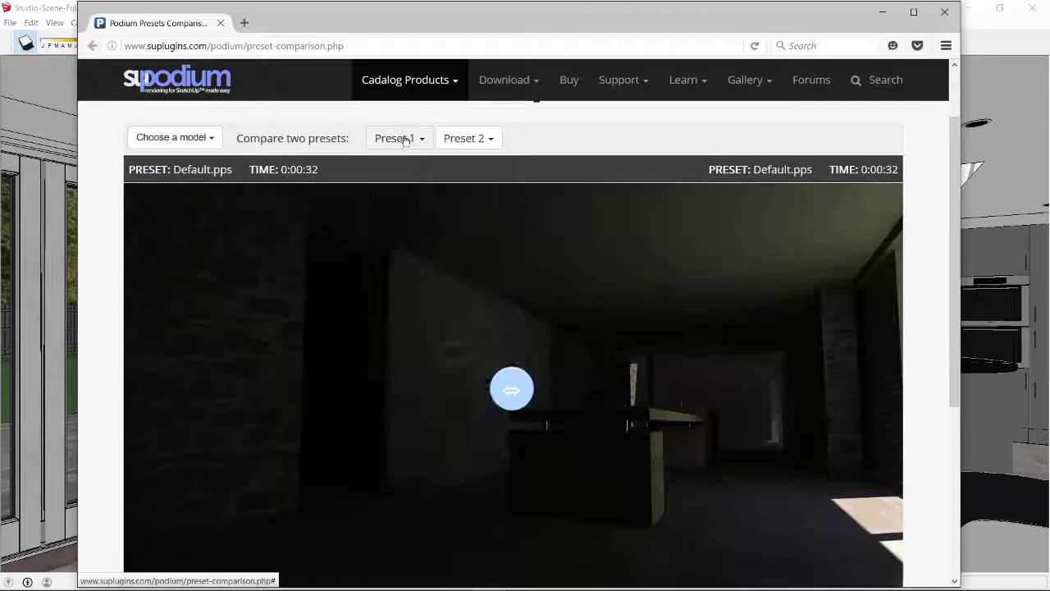
pyautogui.click(400, 138)
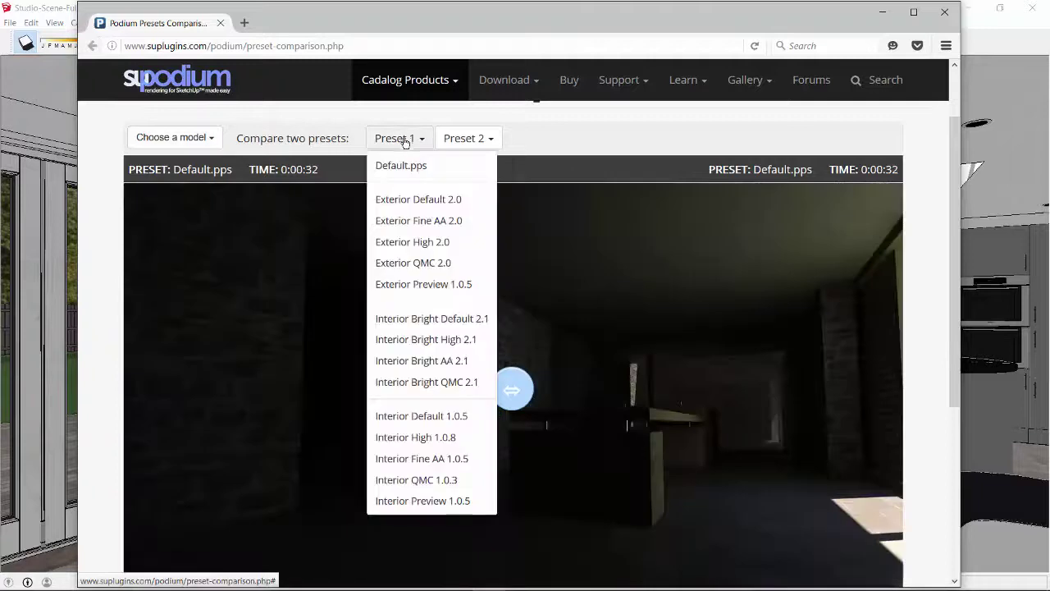
pyautogui.click(428, 318)
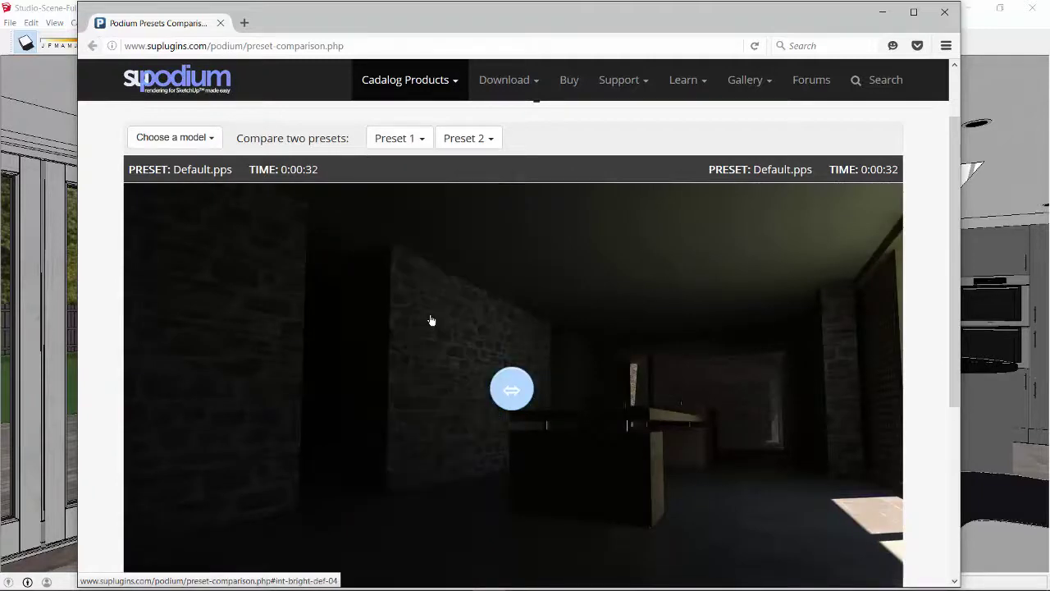
pyautogui.click(464, 142)
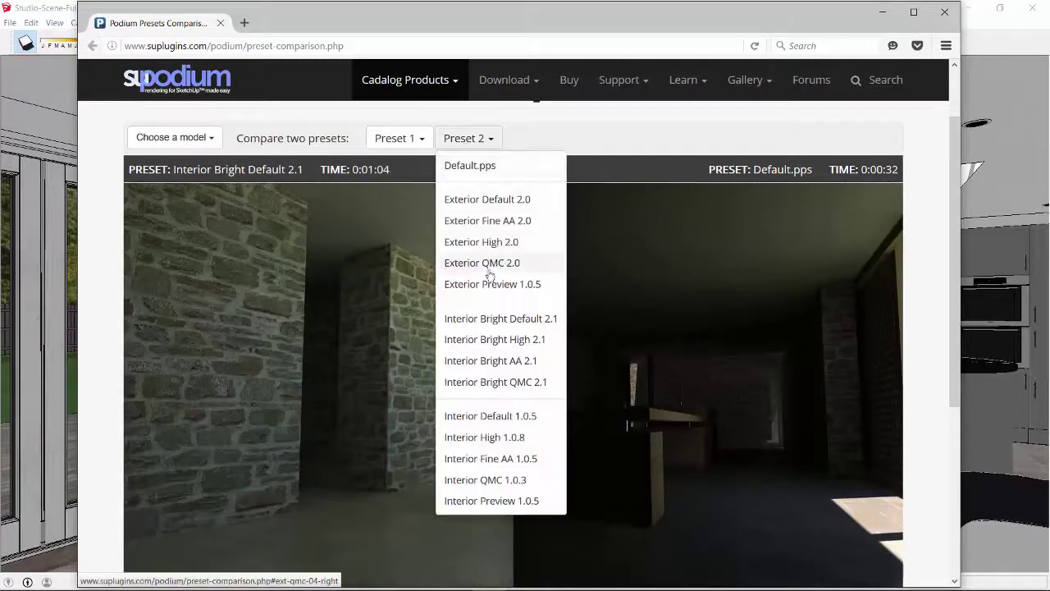
pyautogui.click(504, 339)
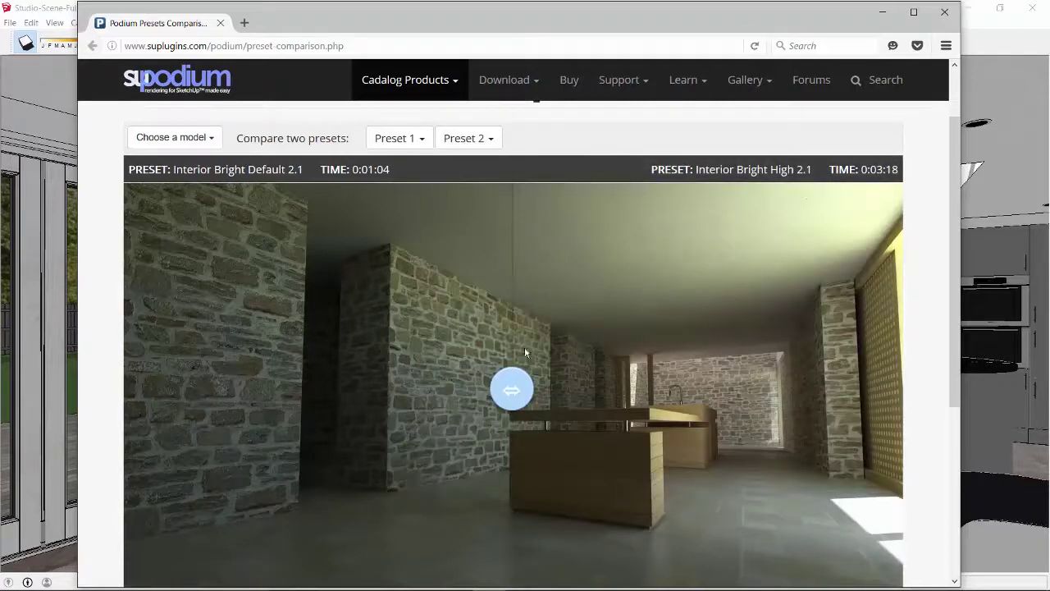
pyautogui.moveTo(512, 397); pyautogui.dragTo(490, 391)
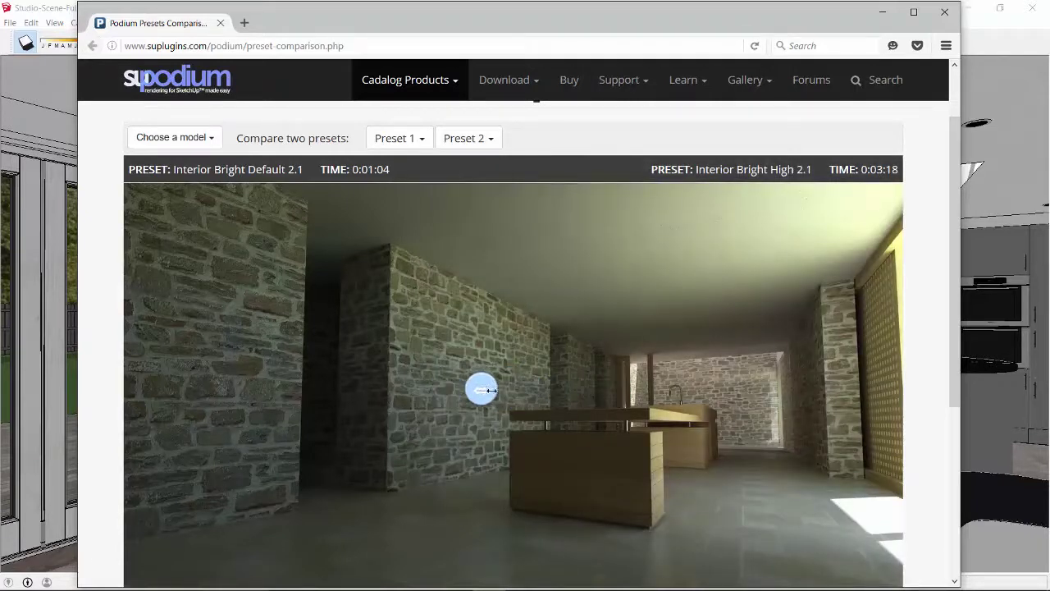
pyautogui.click(944, 11)
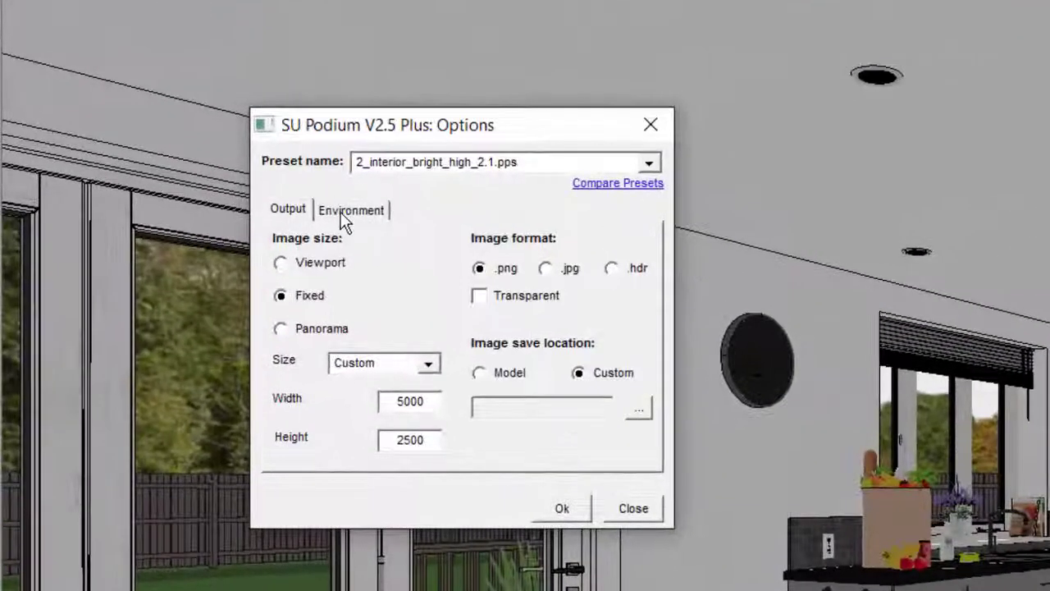
# - Check the environment options, set the render output to Panorama with the image saved to the model location, and start the render
pyautogui.click(339, 218)
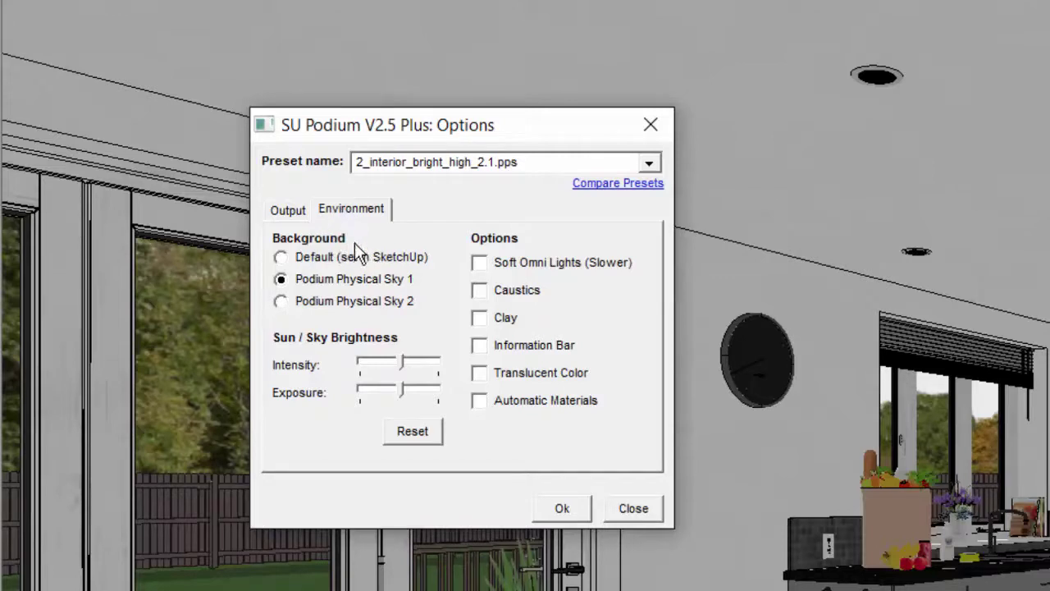
pyautogui.click(299, 212)
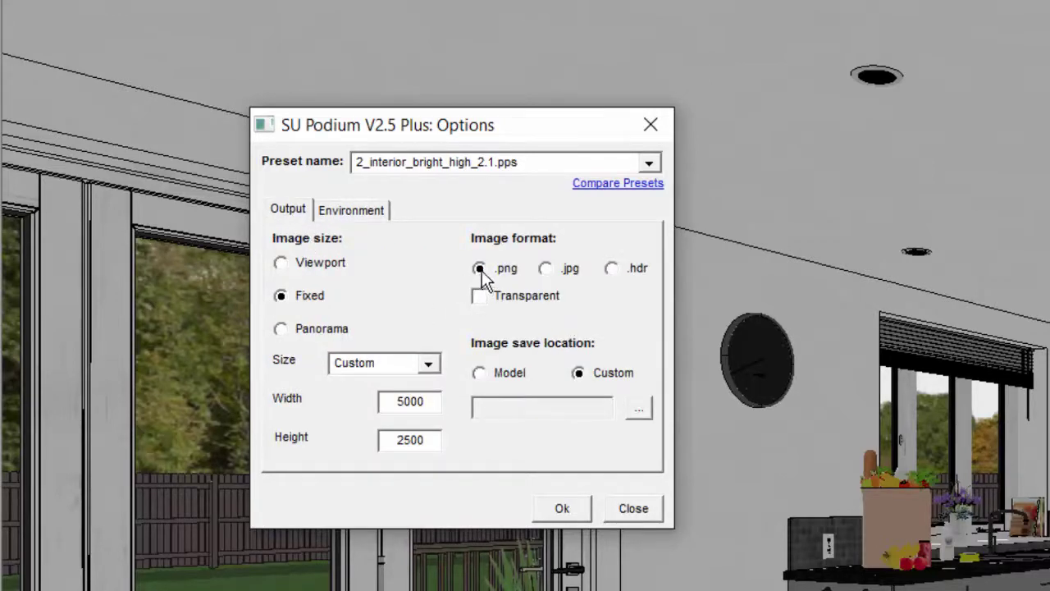
pyautogui.click(287, 333)
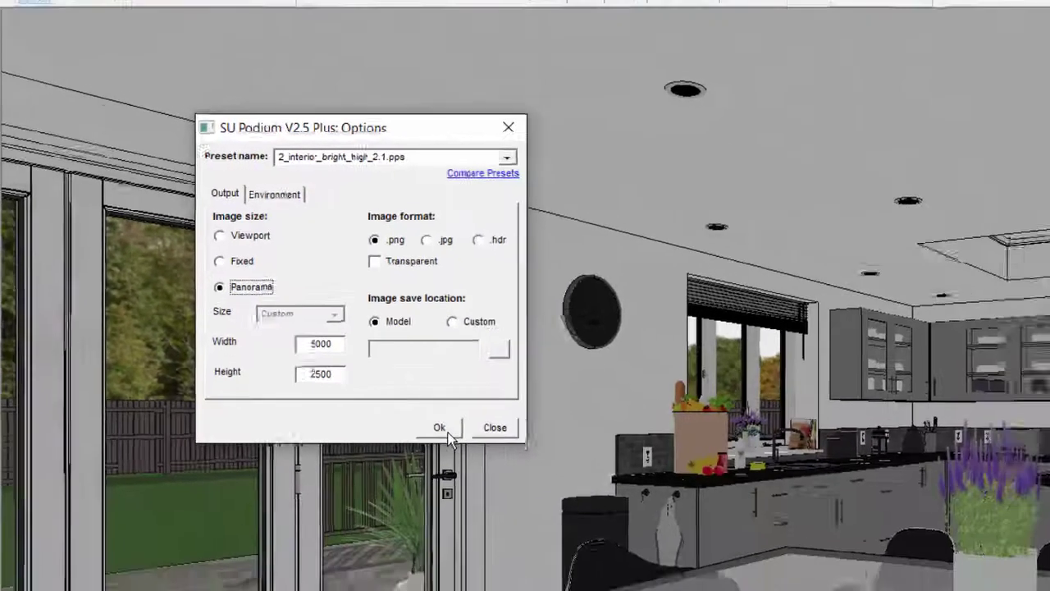
pyautogui.click(577, 517)
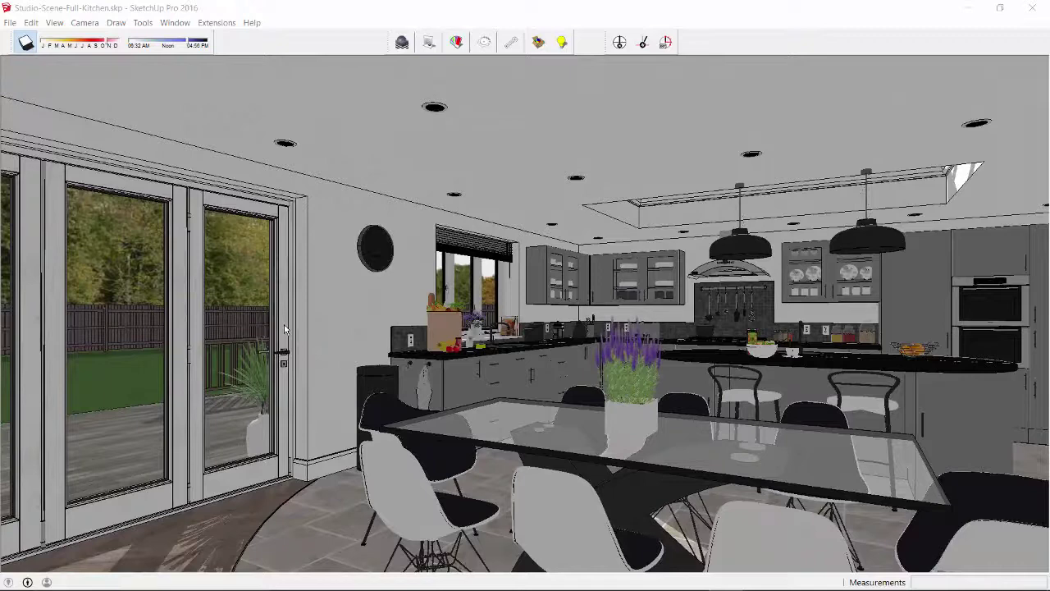
pyautogui.click(402, 42)
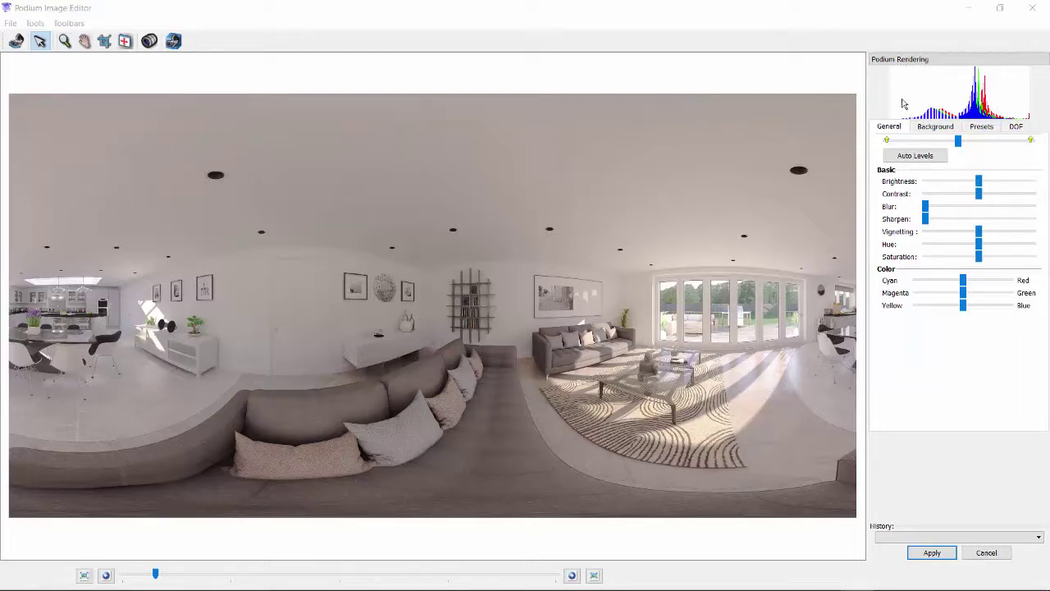
# - Look through the Background, Presets and General adjustments for the living room panorama in Podium Image Editor
pyautogui.click(930, 130)
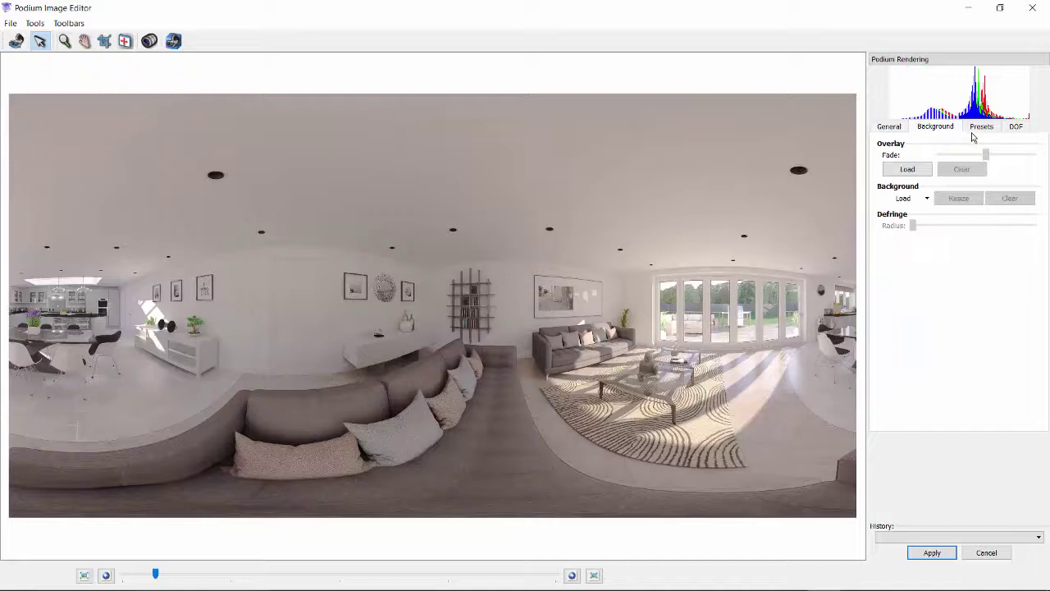
pyautogui.click(979, 132)
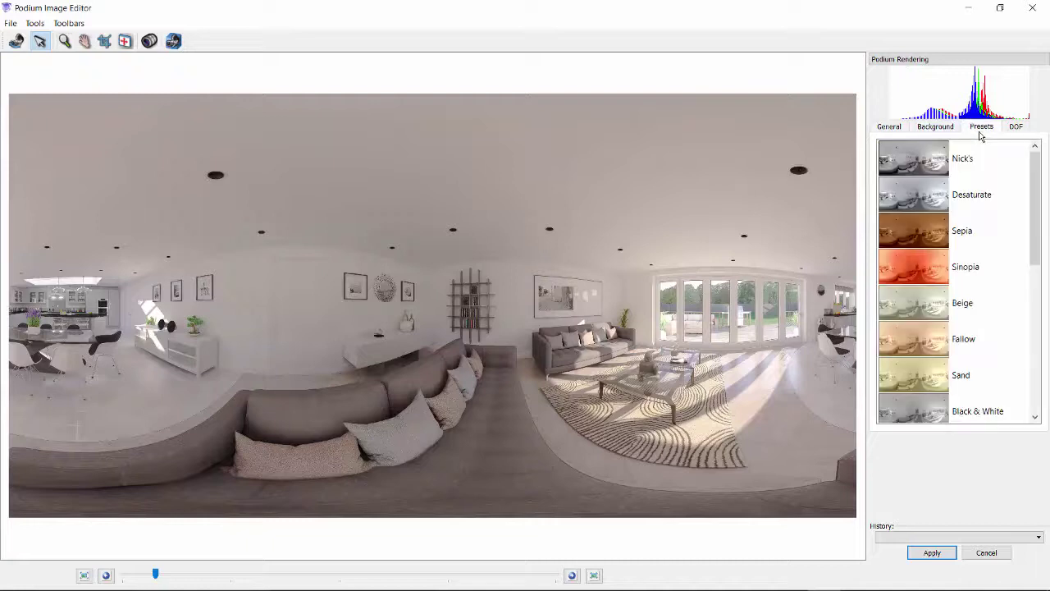
pyautogui.click(936, 125)
pyautogui.click(902, 130)
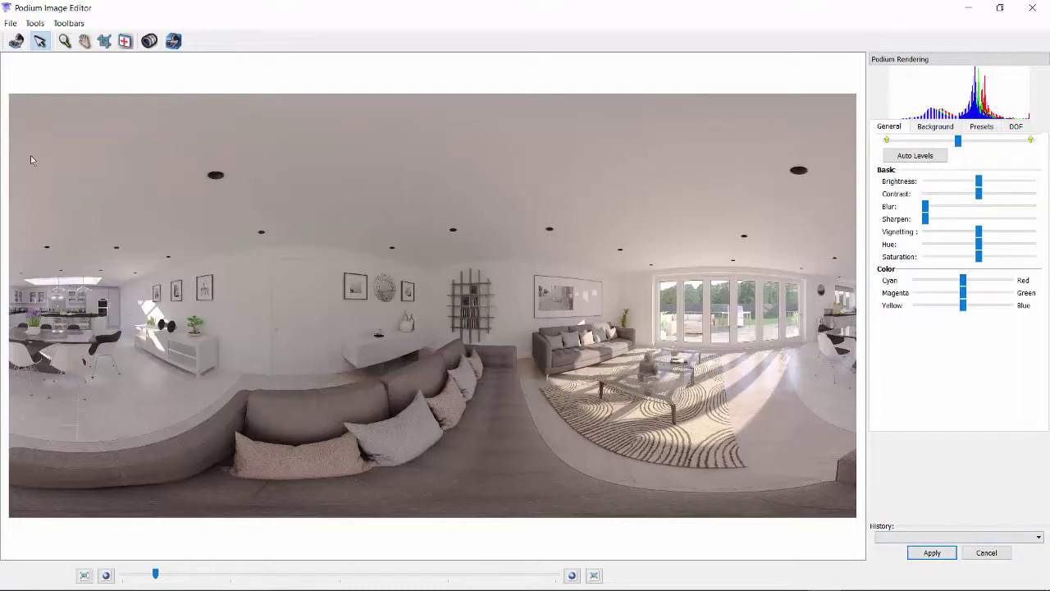
# - Choose to upload the panorama to the web server and log in with the account username and password
pyautogui.click(11, 23)
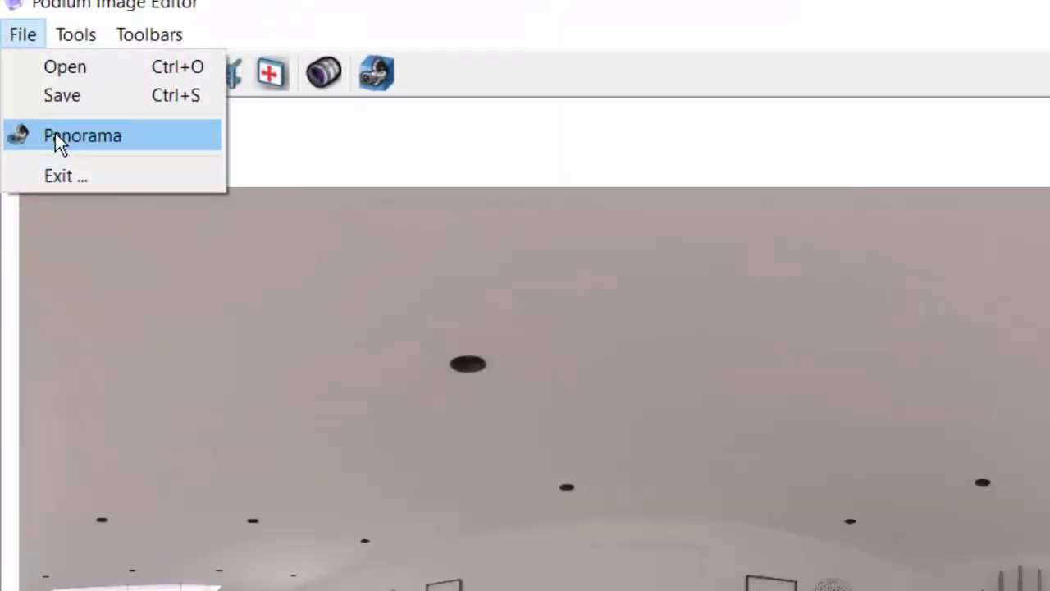
pyautogui.click(55, 138)
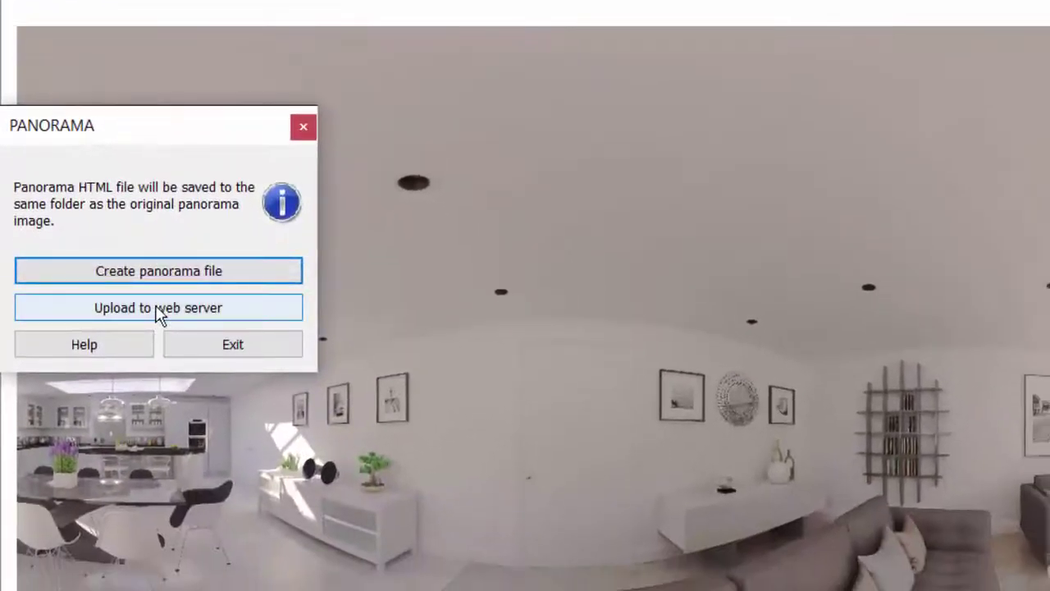
pyautogui.click(159, 310)
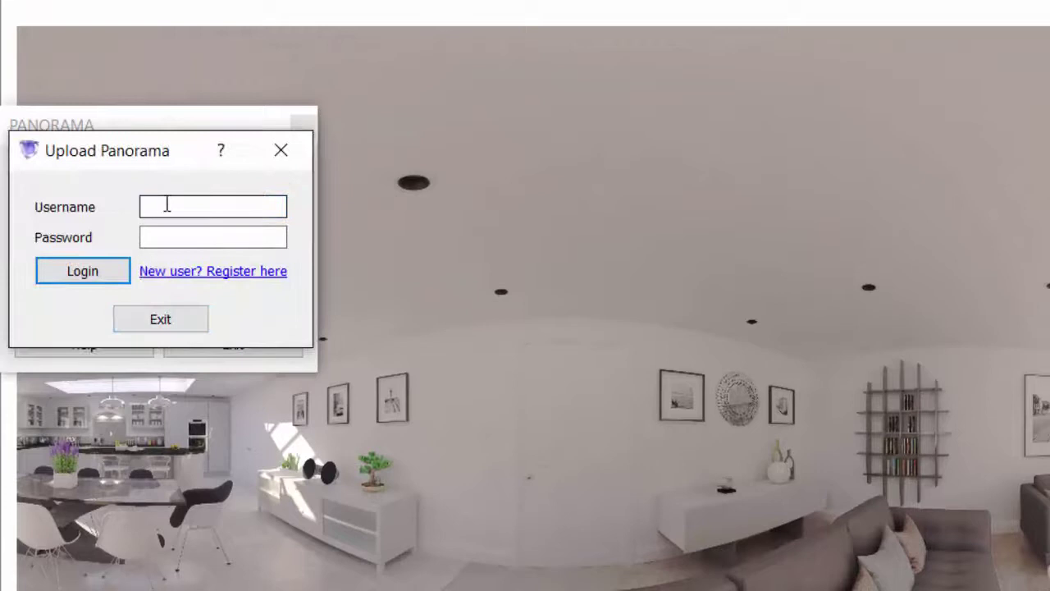
pyautogui.write('tom')
pyautogui.click(178, 235)
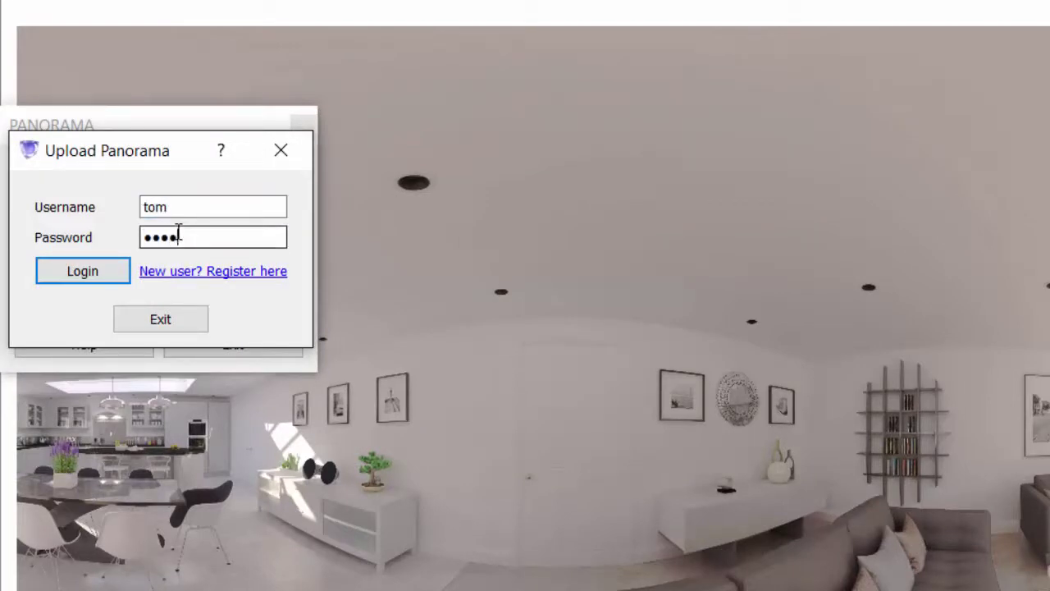
pyautogui.click(78, 270)
# - Upload the panorama with the description "kitchen" and view it full screen in the browser's Panorama Viewer
pyautogui.click(164, 201)
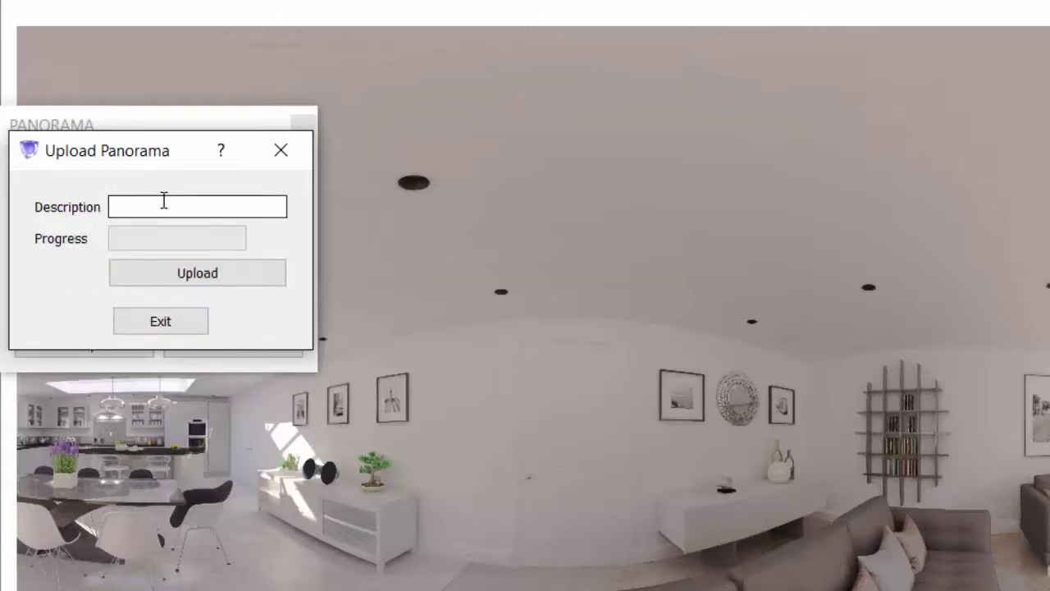
pyautogui.write('kitchen')
pyautogui.click(192, 275)
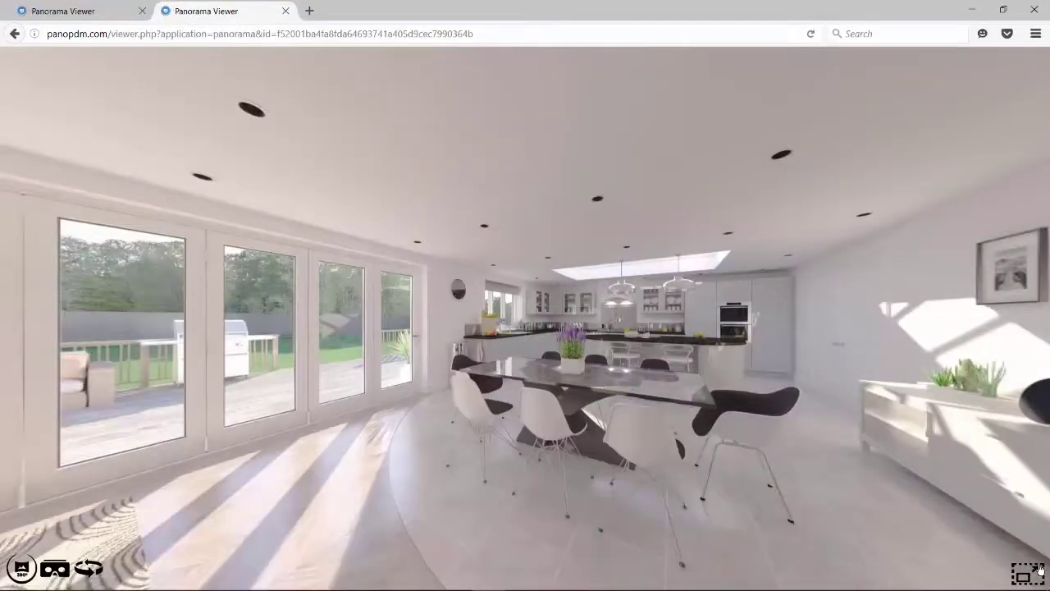
pyautogui.click(1028, 574)
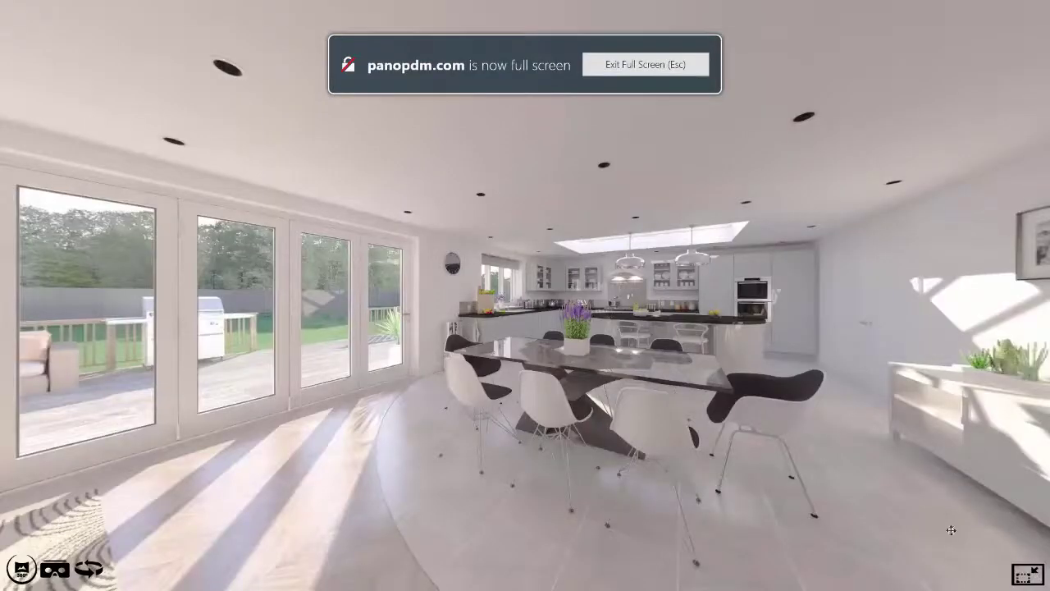